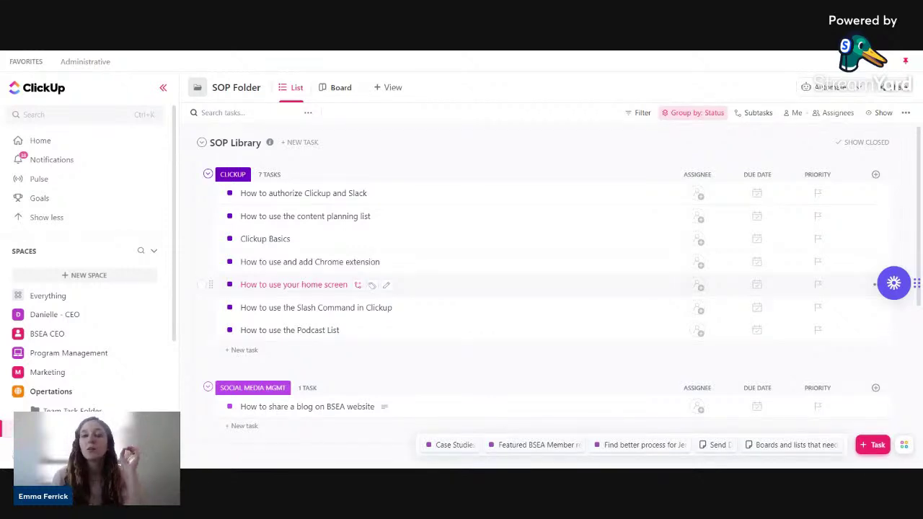
- Open the SOP to Create list in the SOP Folder and show its Latest comment column
{"action": "scroll", "coordinate": [65, 375], "scroll_direction": "down", "scroll_amount": 3}
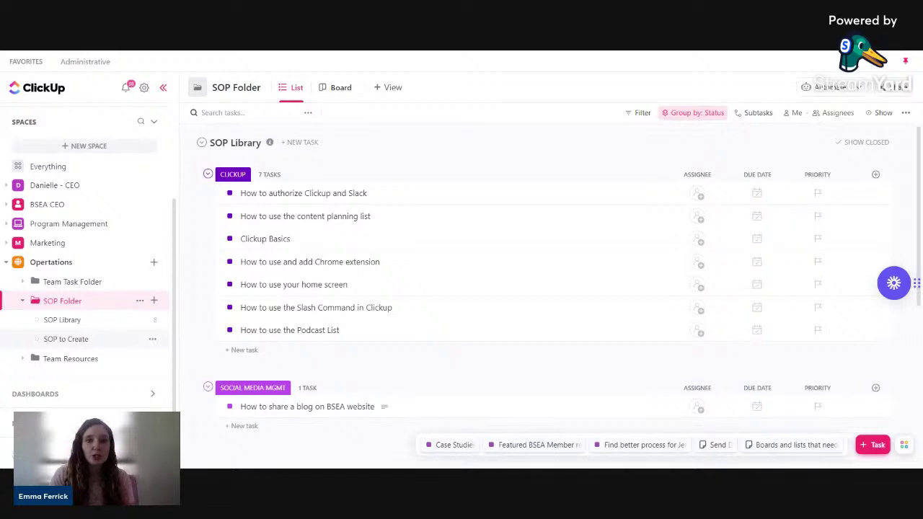
{"action": "left_click", "coordinate": [90, 340]}
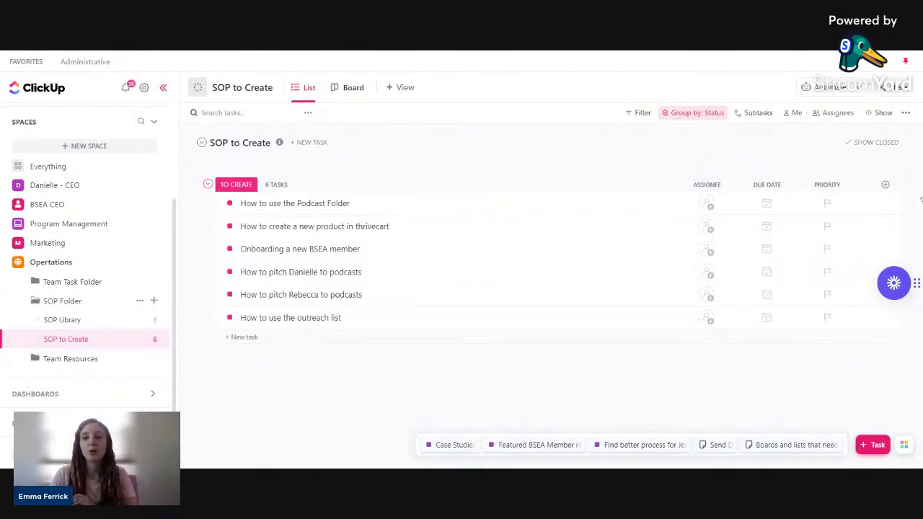
{"action": "left_click", "coordinate": [885, 186]}
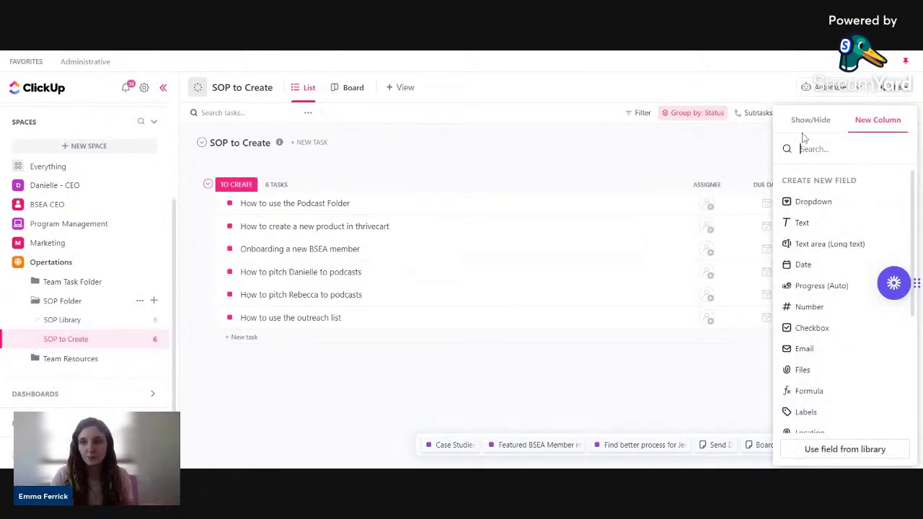
{"action": "left_click", "coordinate": [809, 124]}
{"action": "scroll", "coordinate": [811, 216], "scroll_direction": "down", "scroll_amount": 3}
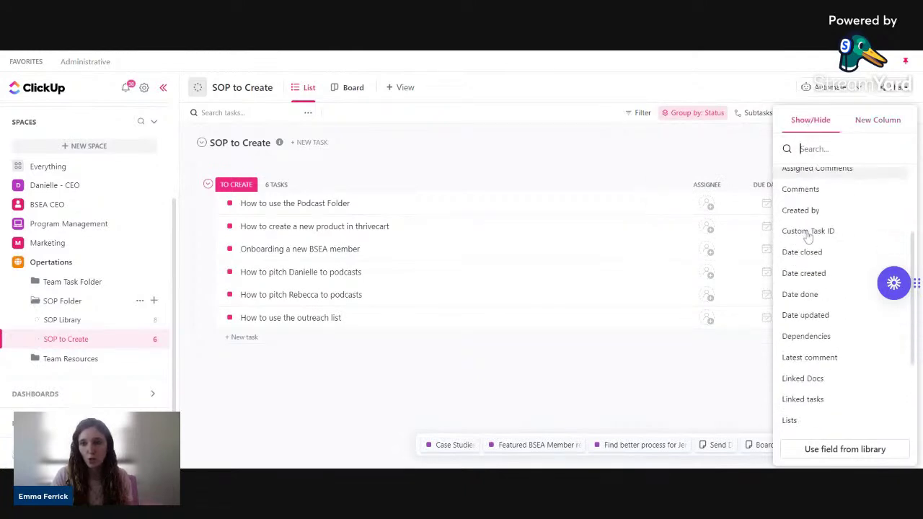
{"action": "left_click", "coordinate": [802, 356]}
{"action": "left_click", "coordinate": [769, 254]}
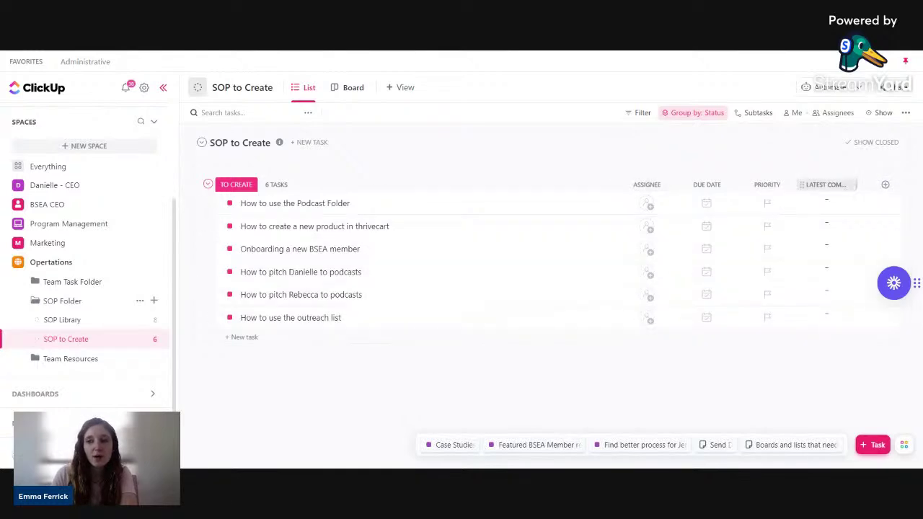
- Look through the custom field types available for a new column in the SOP to Create list
{"action": "left_click", "coordinate": [884, 185]}
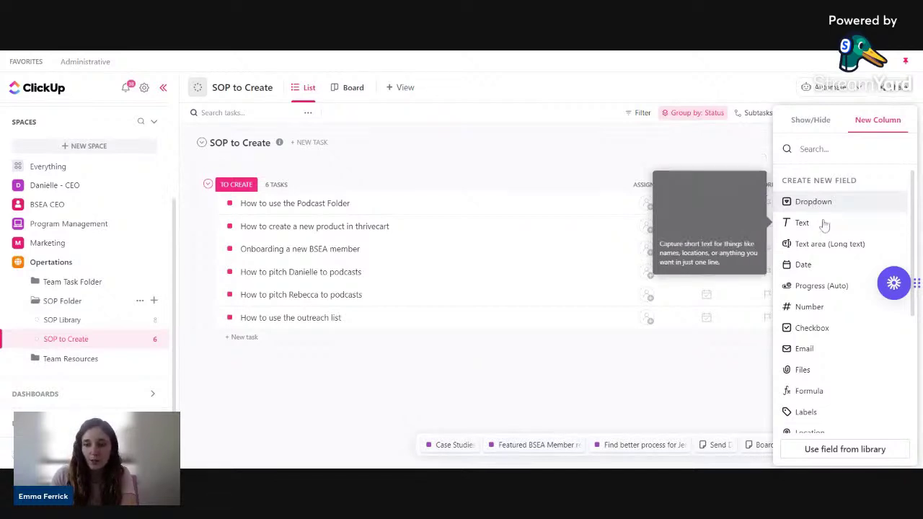
{"action": "scroll", "coordinate": [842, 305], "scroll_direction": "down", "scroll_amount": 1}
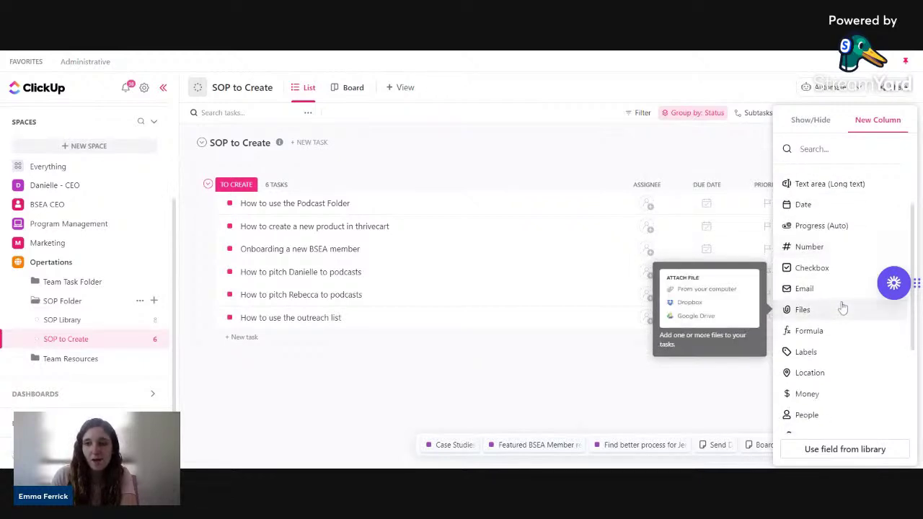
{"action": "scroll", "coordinate": [834, 308], "scroll_direction": "down", "scroll_amount": 1}
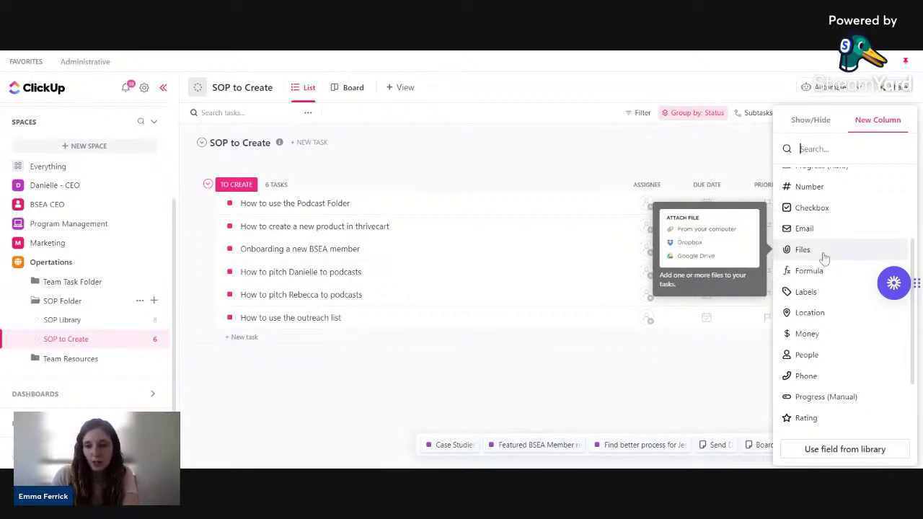
{"action": "scroll", "coordinate": [824, 257], "scroll_direction": "down", "scroll_amount": 1}
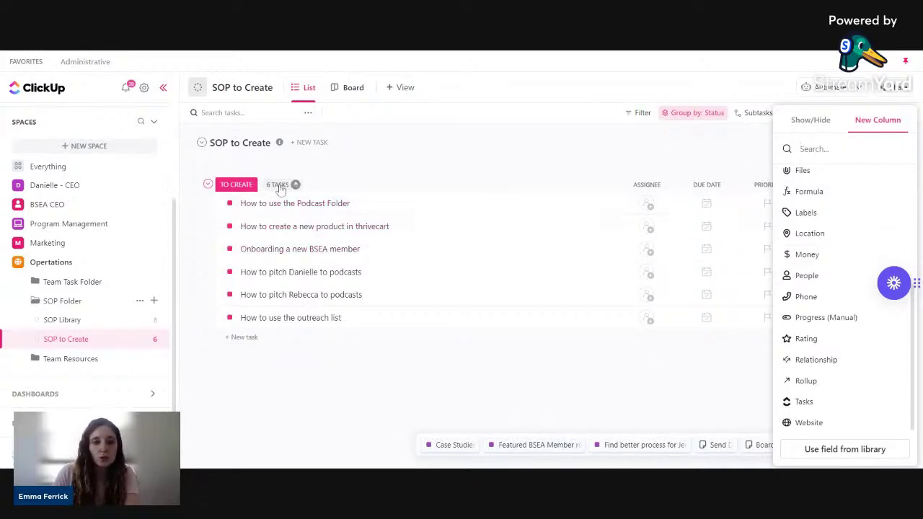
- From the SOP to Create board, start an automation triggered when a status changes from Any to FILED FOR MAINTENANCE
{"action": "left_click", "coordinate": [345, 91]}
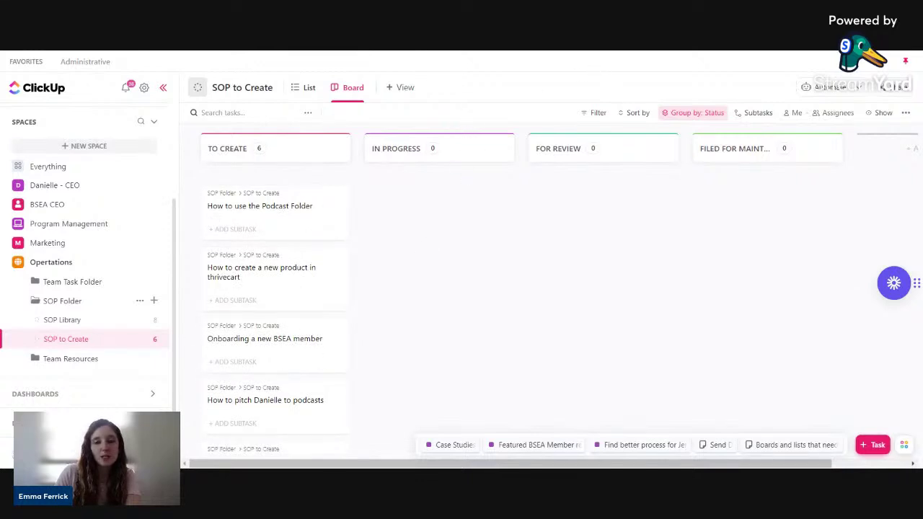
{"action": "left_click_drag", "start_coordinate": [403, 464], "coordinate": [481, 466]}
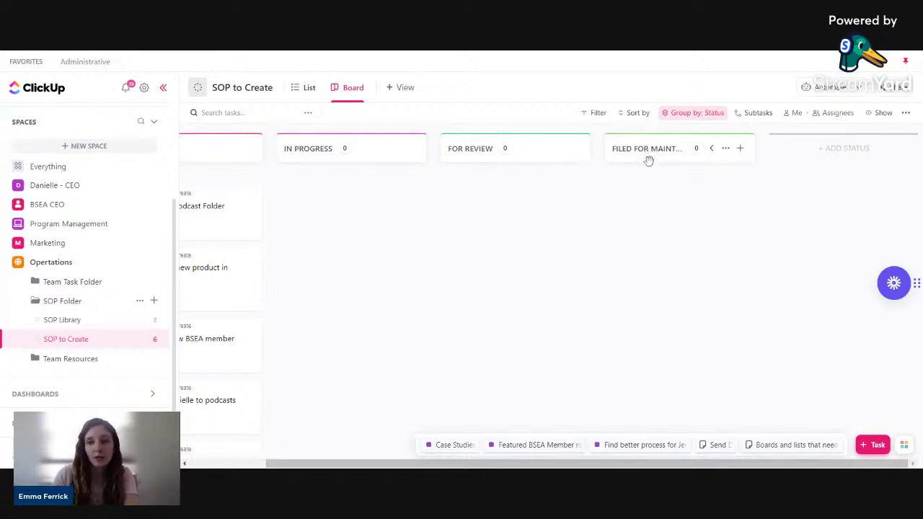
{"action": "left_click", "coordinate": [829, 87]}
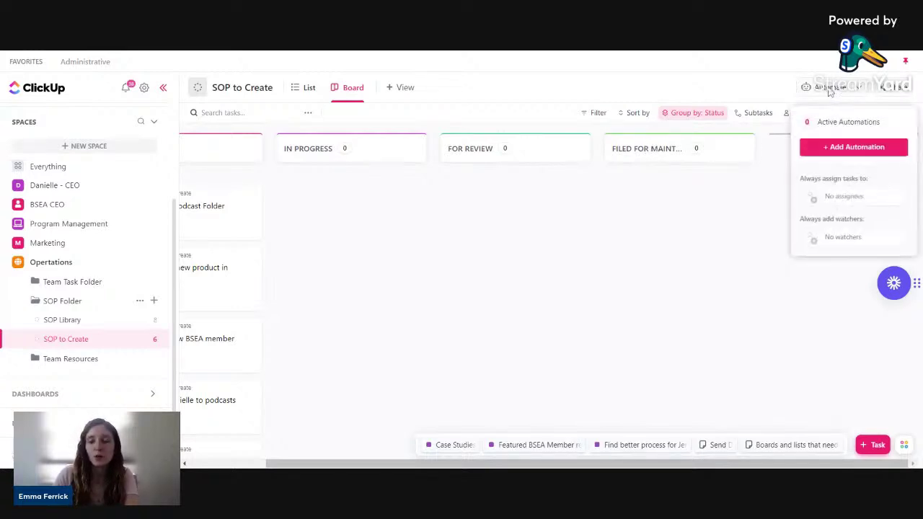
{"action": "left_click", "coordinate": [842, 150]}
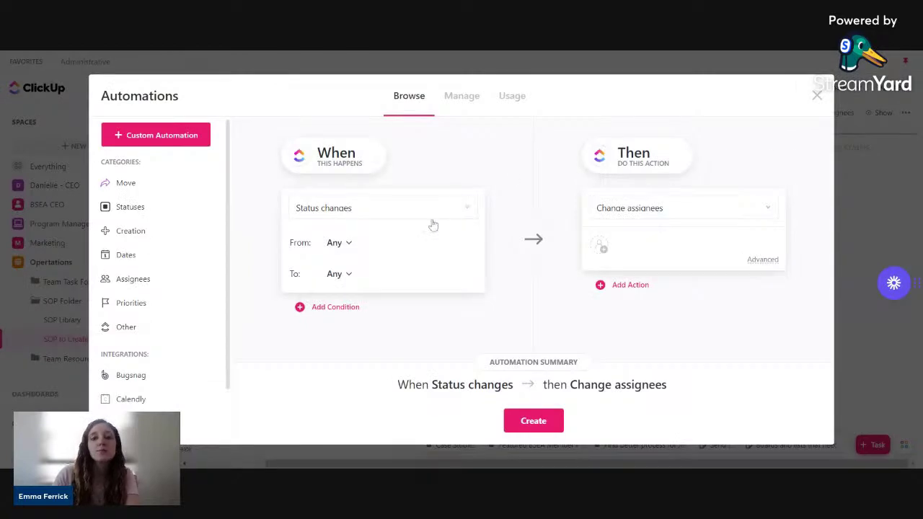
{"action": "left_click", "coordinate": [348, 274]}
{"action": "left_click", "coordinate": [461, 349]}
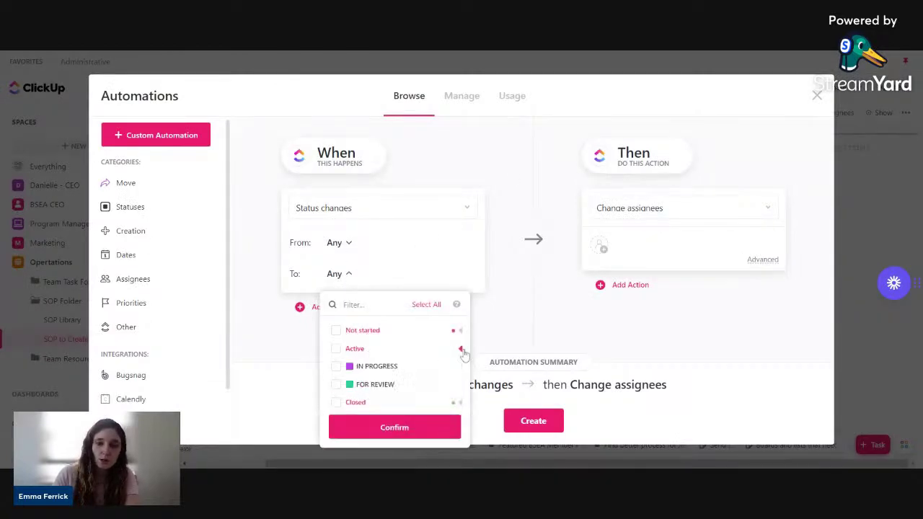
{"action": "left_click", "coordinate": [460, 403]}
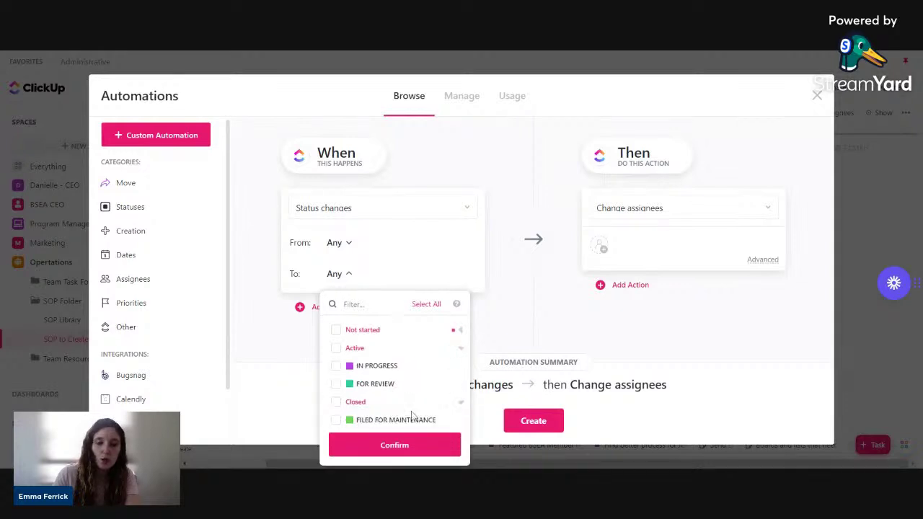
{"action": "left_click", "coordinate": [341, 421]}
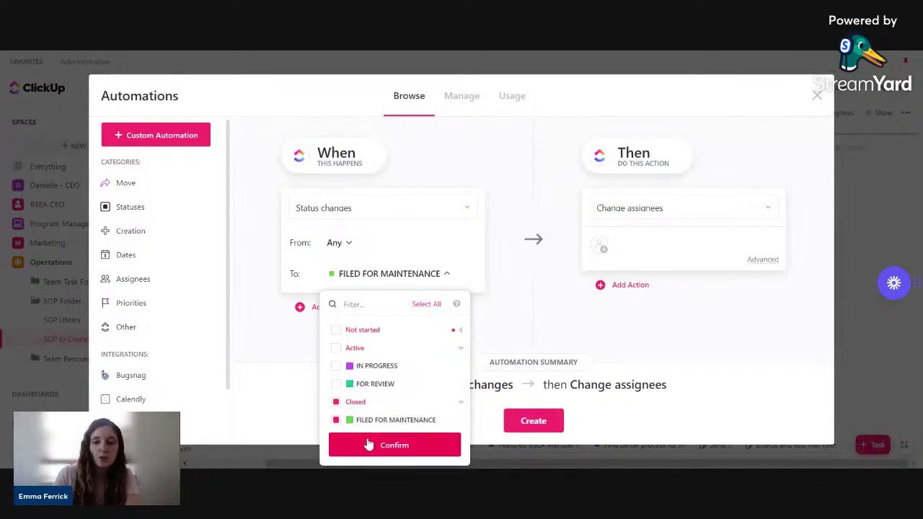
{"action": "left_click", "coordinate": [373, 443]}
- Set the automation's action to Move to List with SOP Library from the SOP Folder as destination, and create the automation
{"action": "left_click", "coordinate": [616, 217]}
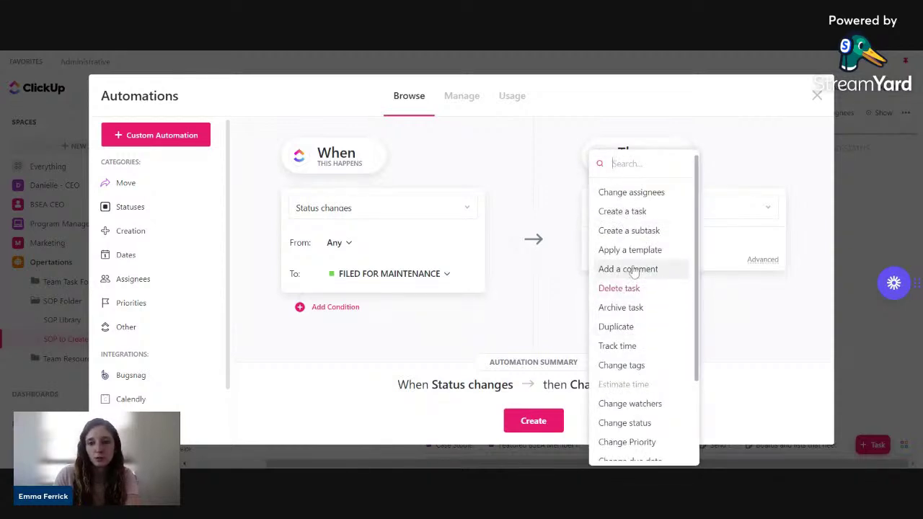
{"action": "scroll", "coordinate": [620, 310], "scroll_direction": "down", "scroll_amount": 3}
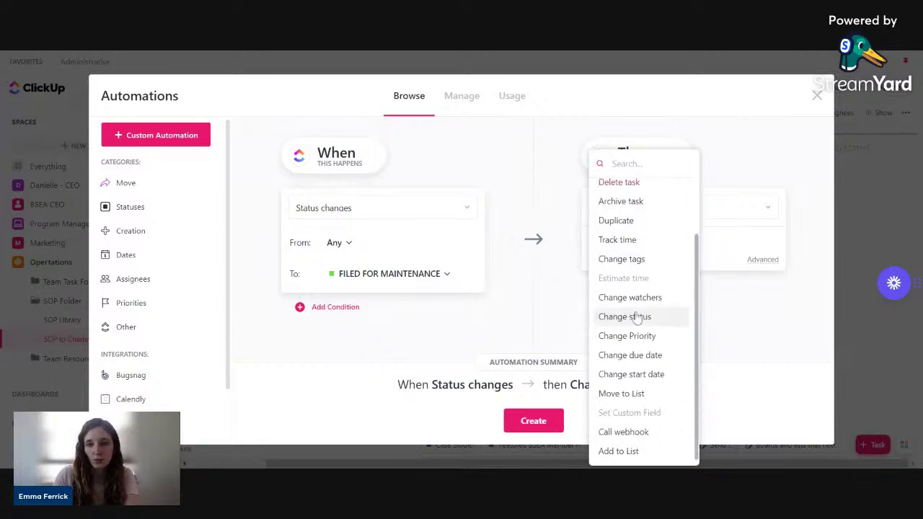
{"action": "left_click", "coordinate": [622, 393]}
{"action": "left_click", "coordinate": [609, 266]}
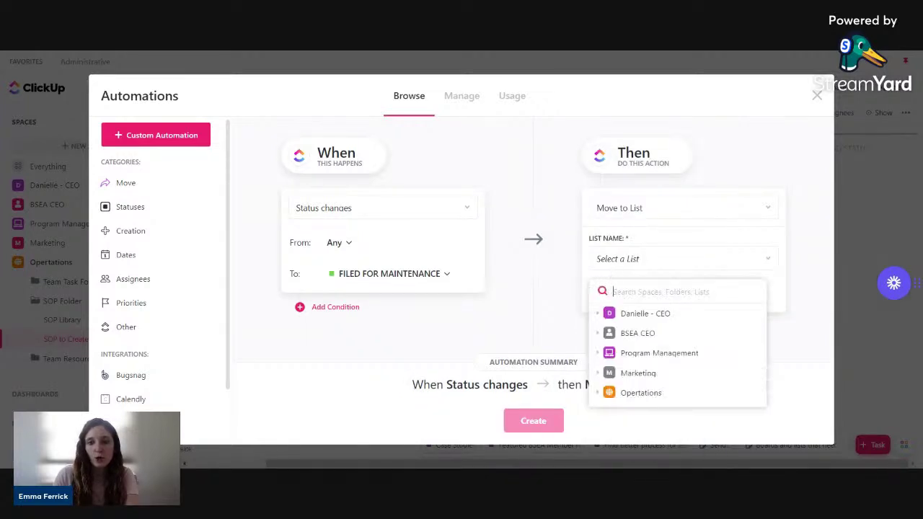
{"action": "left_click", "coordinate": [601, 393]}
{"action": "left_click", "coordinate": [602, 421]}
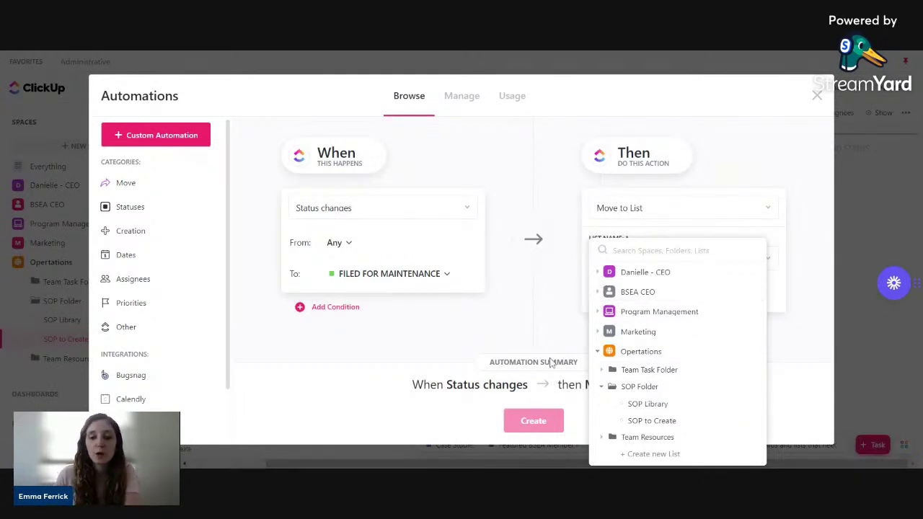
{"action": "left_click", "coordinate": [631, 402]}
{"action": "mouse_move", "coordinate": [671, 298]}
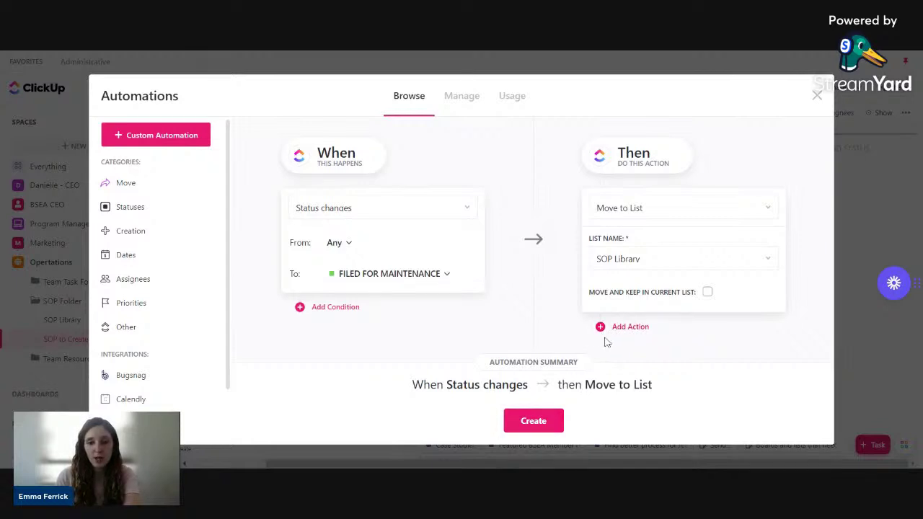
{"action": "left_click", "coordinate": [545, 431]}
{"action": "scroll", "coordinate": [510, 336], "scroll_direction": "down", "scroll_amount": 3}
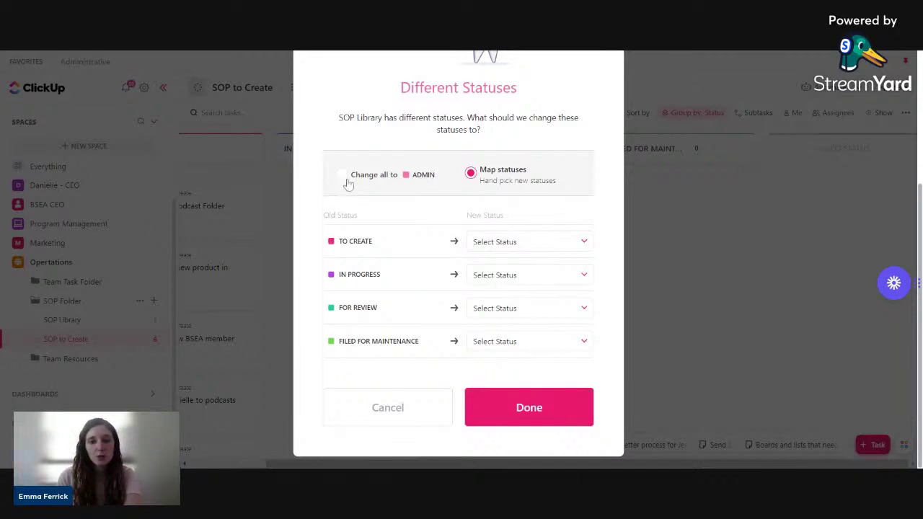
{"action": "left_click", "coordinate": [343, 175]}
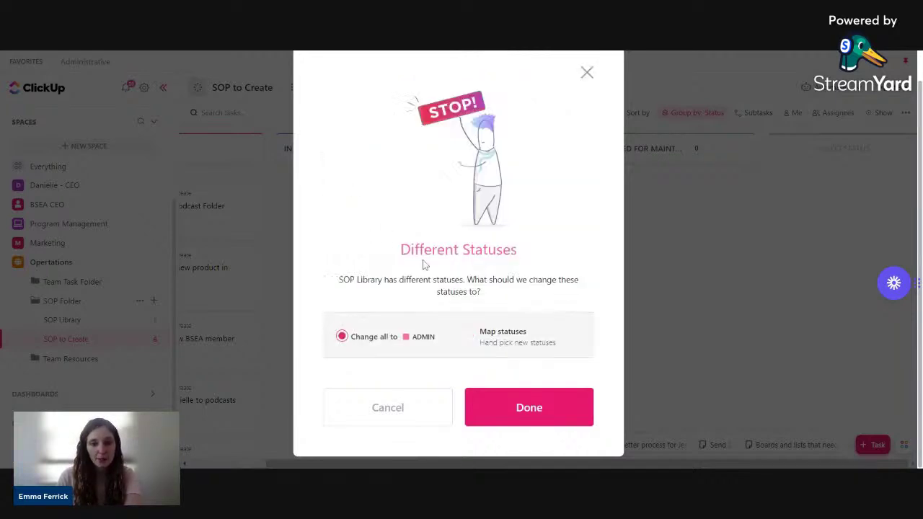
{"action": "left_click", "coordinate": [470, 336]}
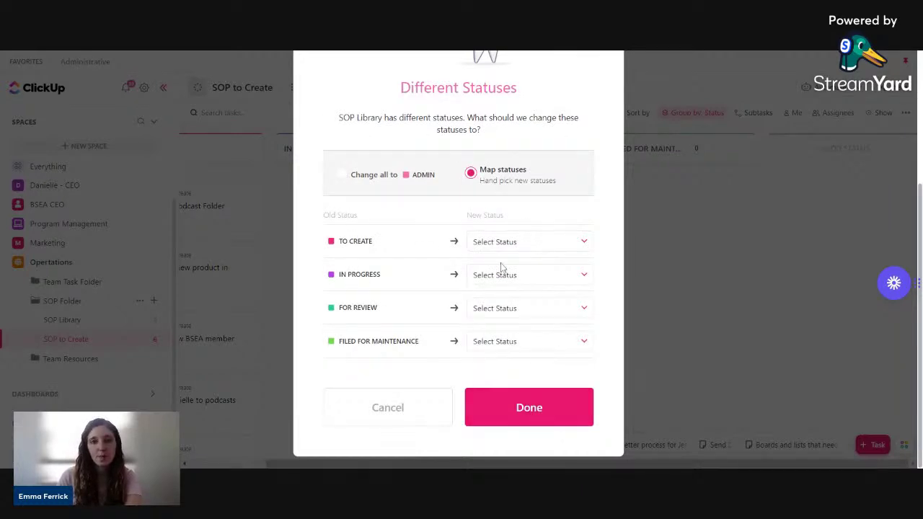
{"action": "left_click", "coordinate": [495, 353]}
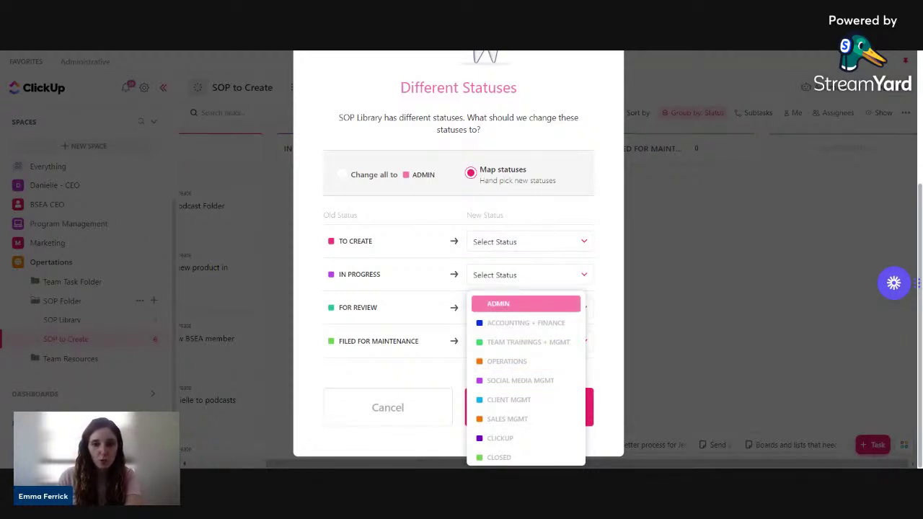
{"action": "left_click", "coordinate": [343, 177]}
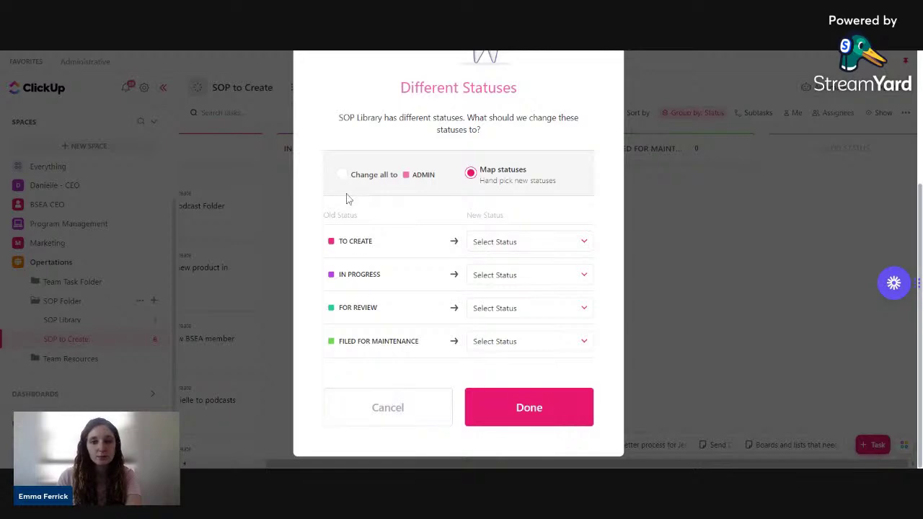
- Choose to change all differing statuses to ADMIN for the move, then finish and close the automation setup
{"action": "left_click", "coordinate": [351, 182]}
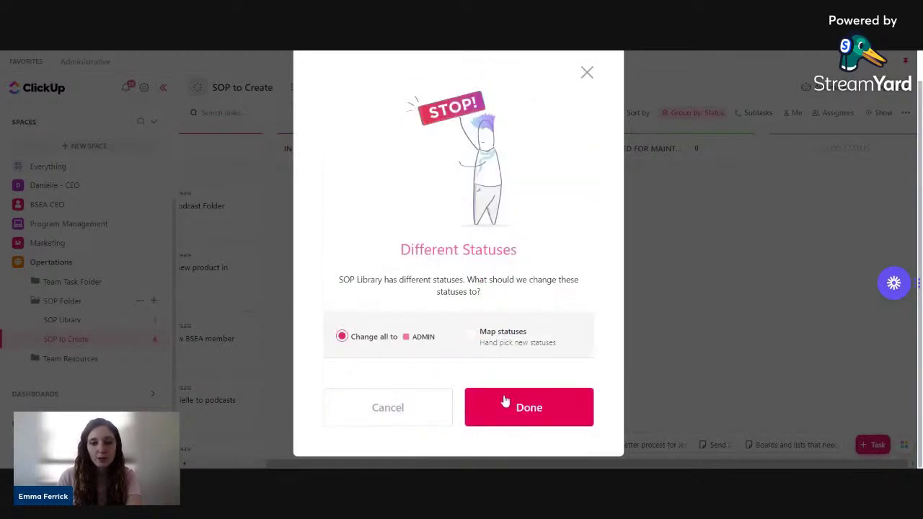
{"action": "left_click", "coordinate": [504, 402]}
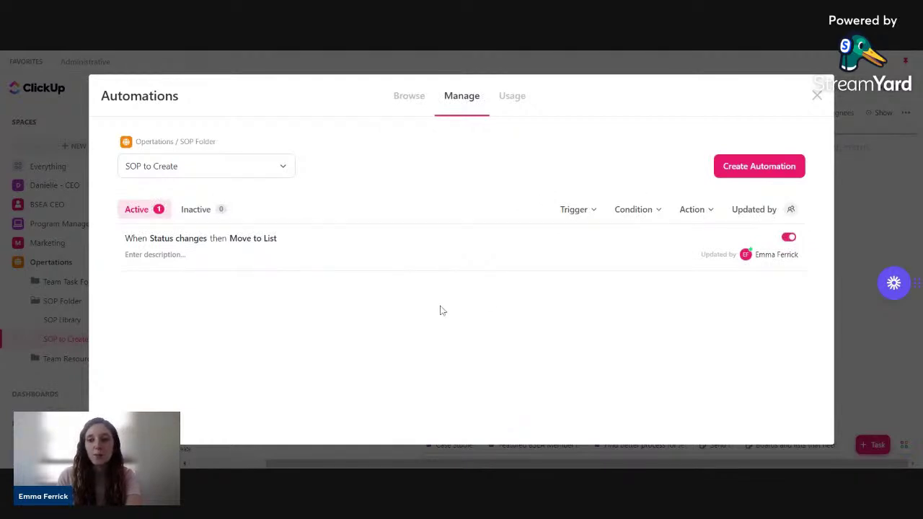
{"action": "left_click", "coordinate": [819, 98]}
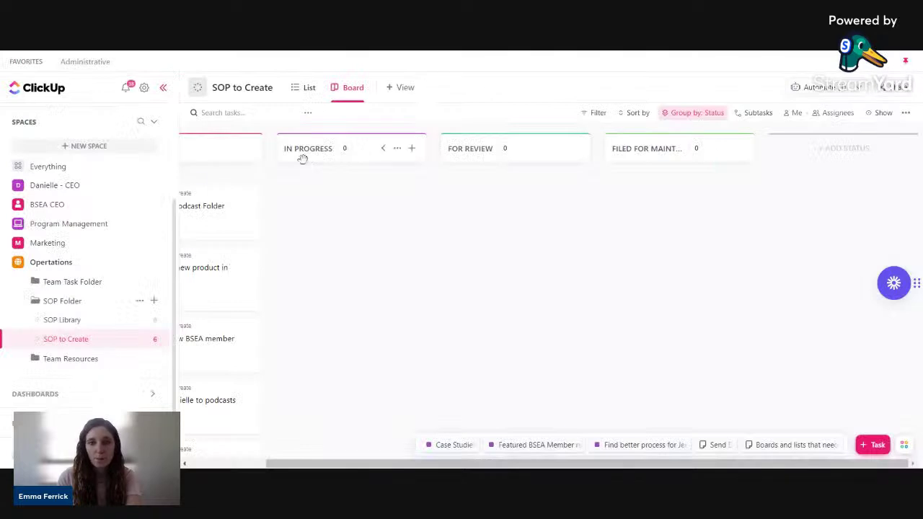
- Open the SOP Library list and look at the options offered by the Up to Date field
{"action": "left_click", "coordinate": [58, 322]}
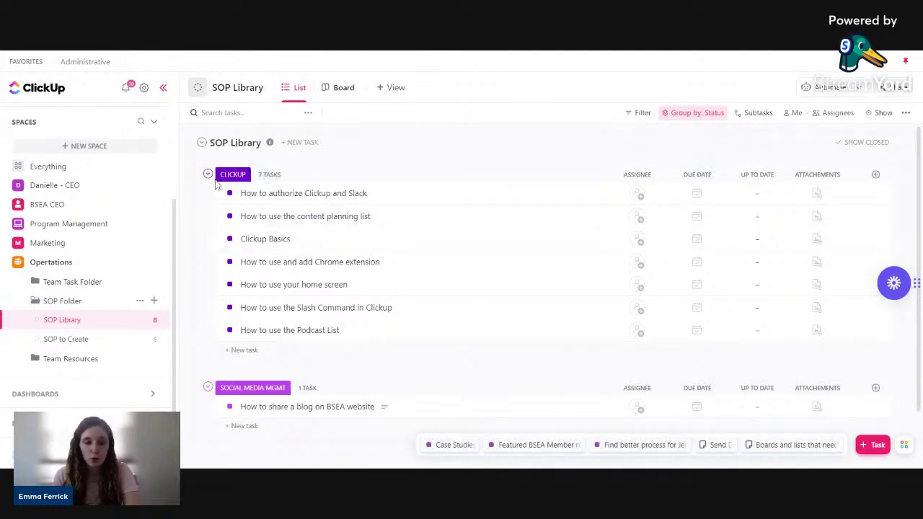
{"action": "scroll", "coordinate": [231, 209], "scroll_direction": "down", "scroll_amount": 2}
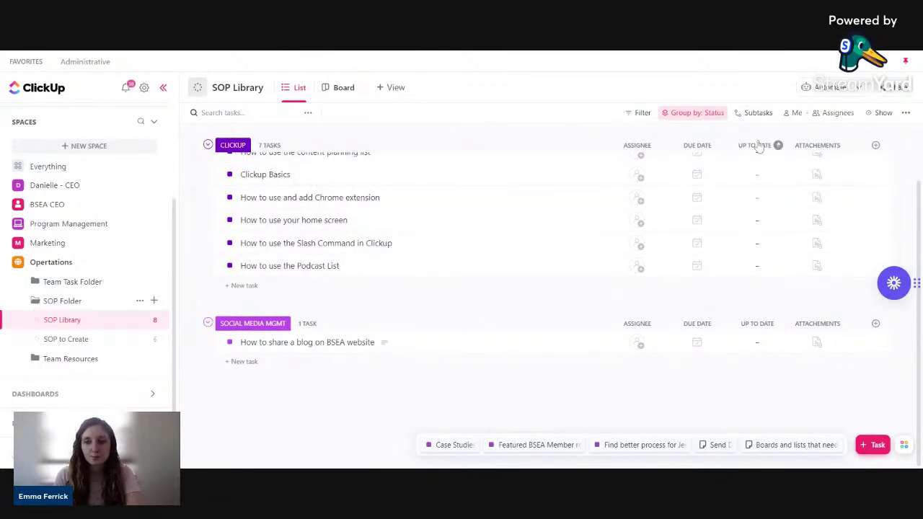
{"action": "left_click", "coordinate": [750, 162]}
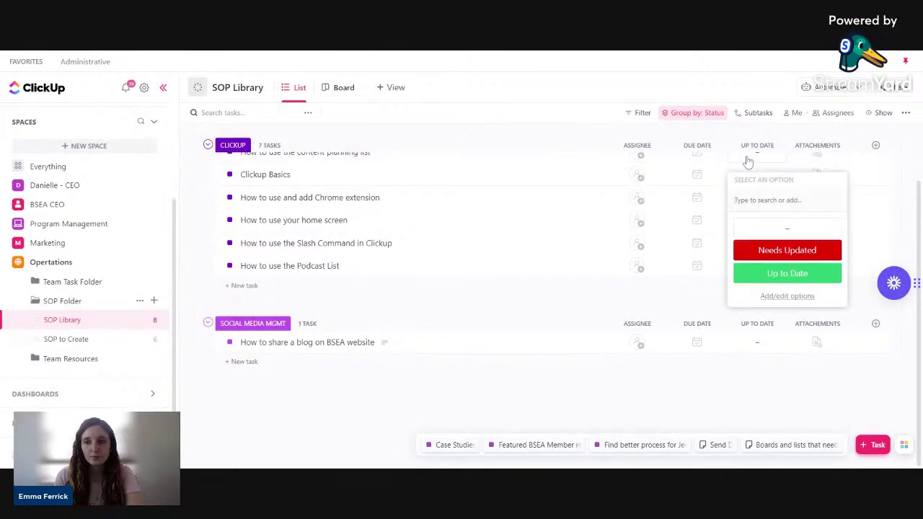
{"action": "left_click", "coordinate": [746, 153]}
{"action": "scroll", "coordinate": [749, 166], "scroll_direction": "up", "scroll_amount": 2}
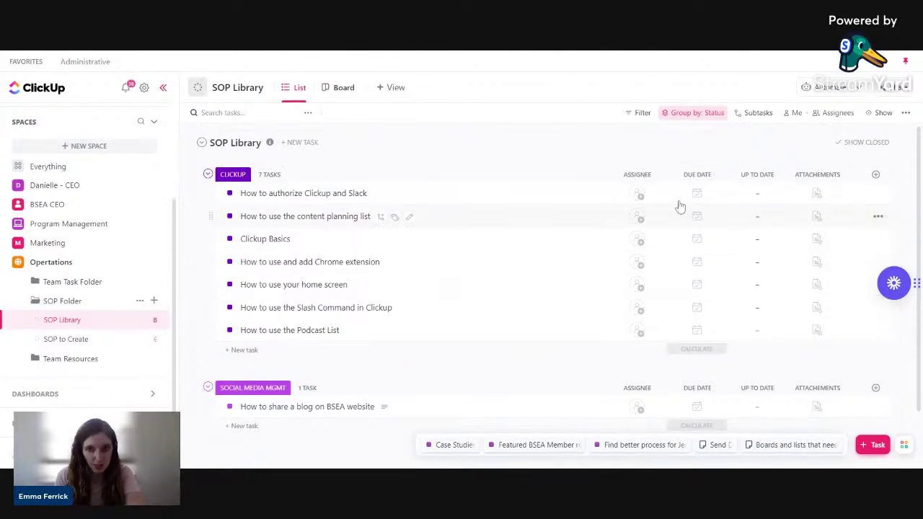
- Mark the SOPs on authorizing Clickup and Slack, the content planning list, Clickup Basics and the Chrome extension as Up to Date
{"action": "left_click", "coordinate": [757, 201]}
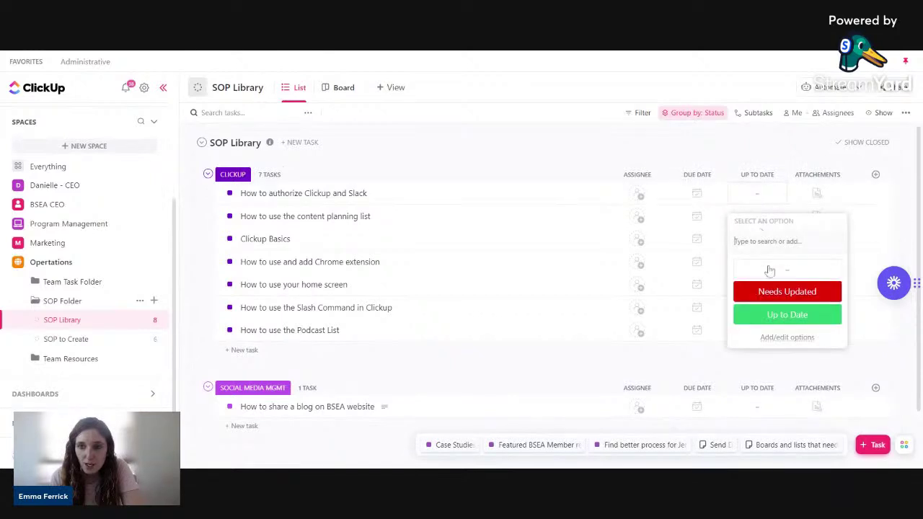
{"action": "left_click", "coordinate": [785, 318]}
{"action": "left_click", "coordinate": [754, 216]}
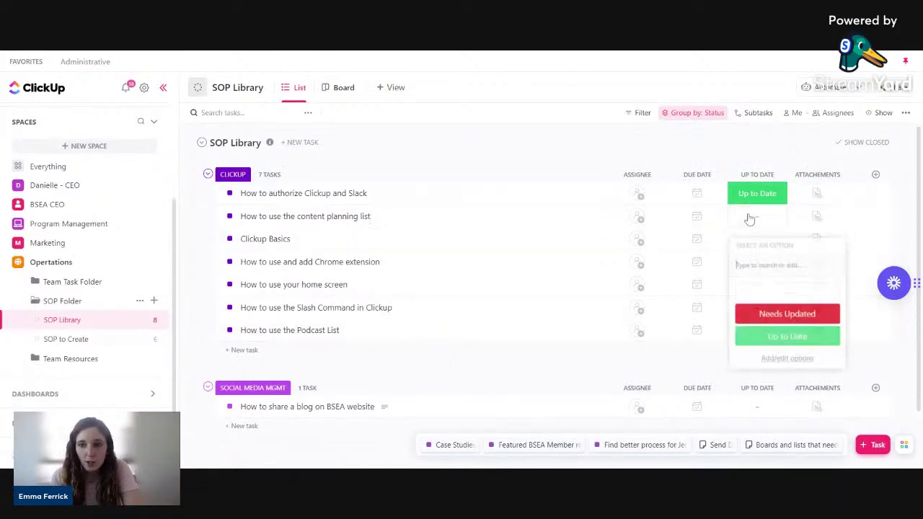
{"action": "left_click", "coordinate": [775, 336]}
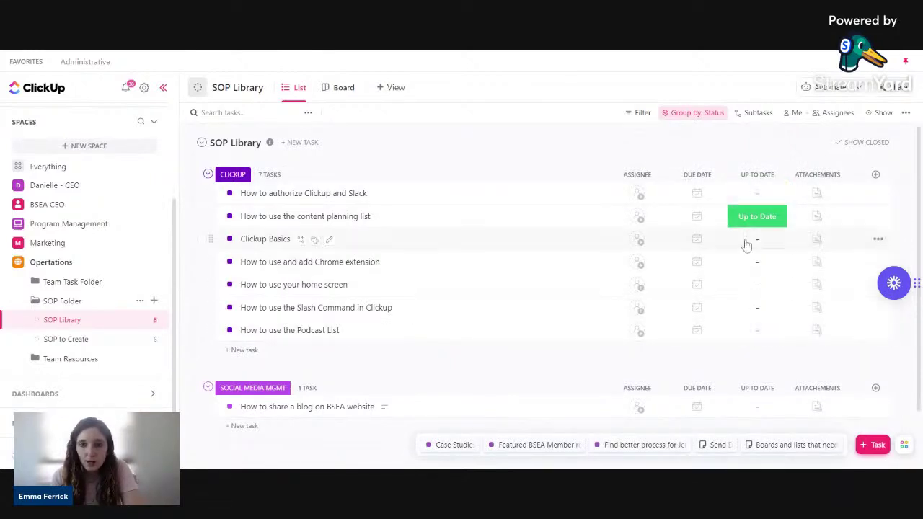
{"action": "left_click", "coordinate": [749, 240]}
{"action": "left_click", "coordinate": [773, 358]}
{"action": "left_click", "coordinate": [752, 259]}
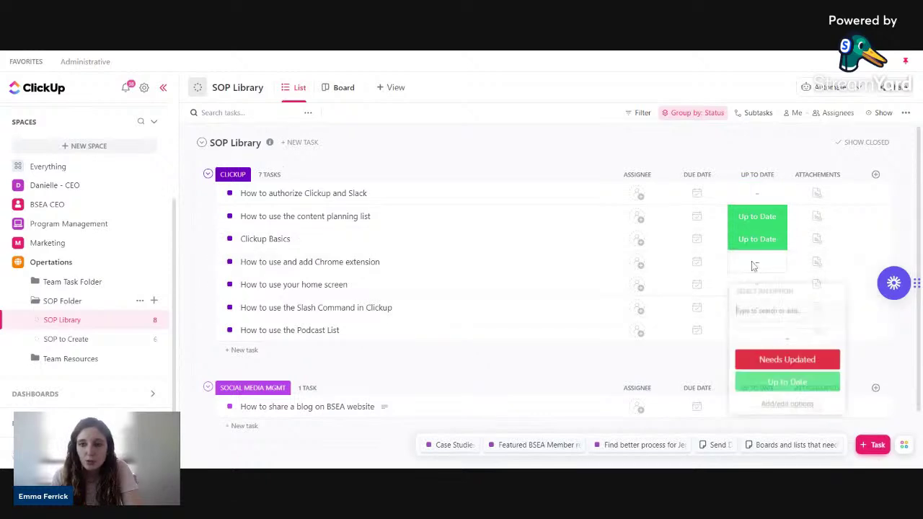
{"action": "left_click", "coordinate": [772, 382]}
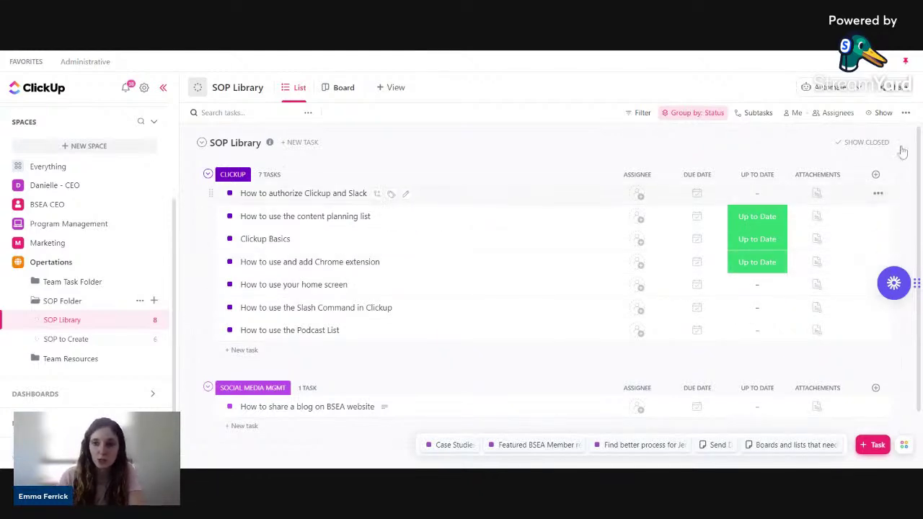
{"action": "left_click", "coordinate": [747, 200]}
{"action": "left_click", "coordinate": [770, 313]}
- Show the existing Date updated field as a column in the SOP Library list
{"action": "left_click", "coordinate": [875, 173]}
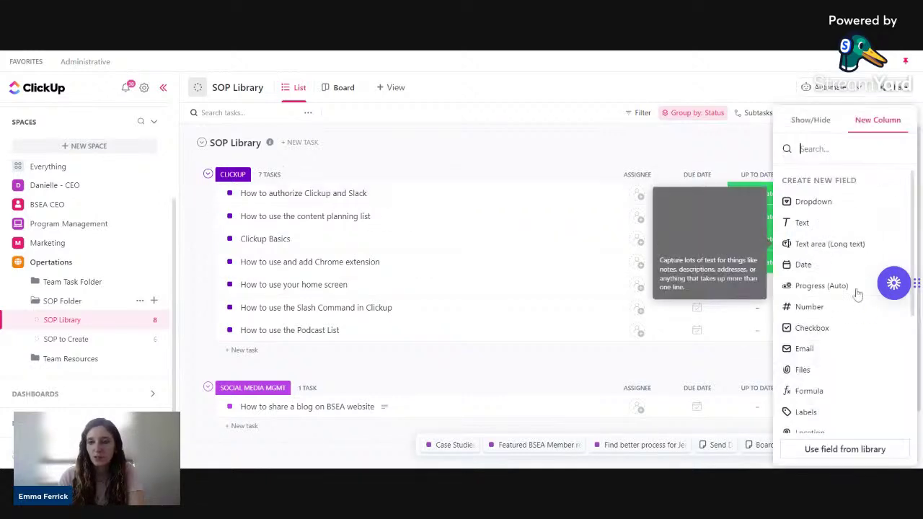
{"action": "left_click", "coordinate": [810, 120]}
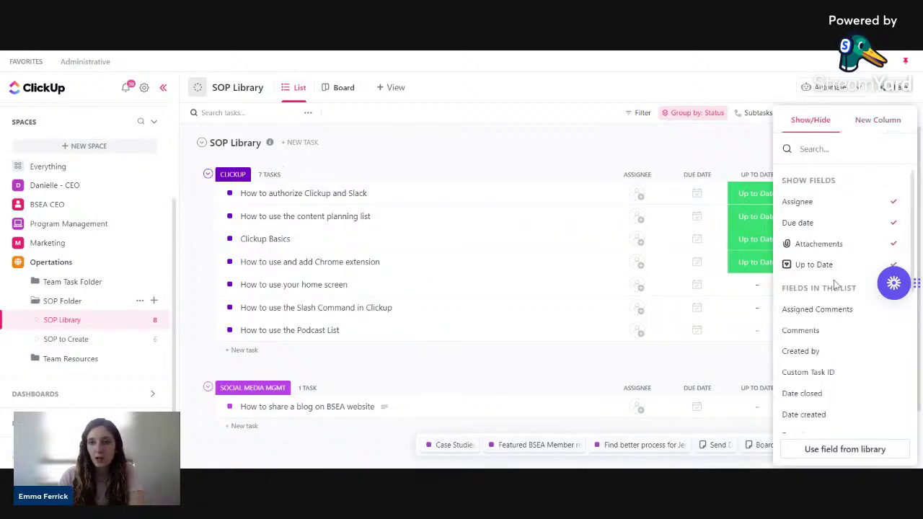
{"action": "scroll", "coordinate": [811, 332], "scroll_direction": "down", "scroll_amount": 2}
{"action": "scroll", "coordinate": [811, 331], "scroll_direction": "down", "scroll_amount": 1}
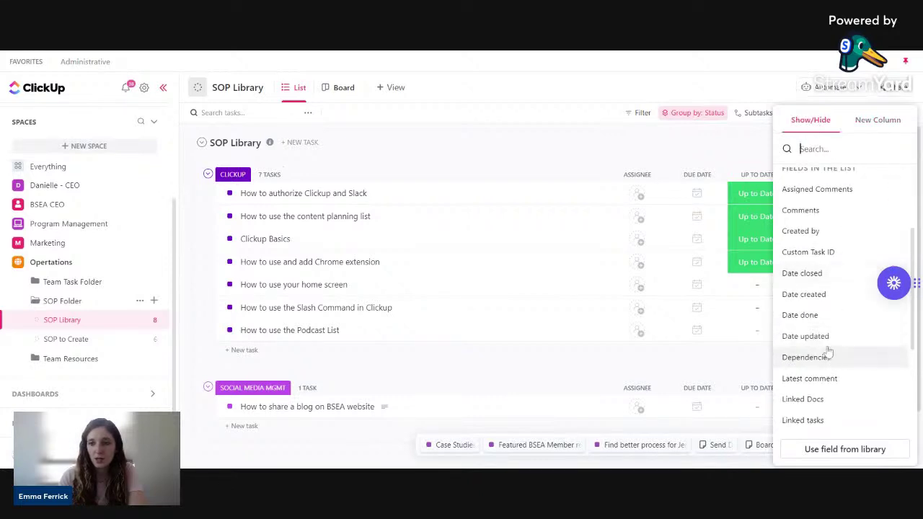
{"action": "left_click", "coordinate": [821, 337]}
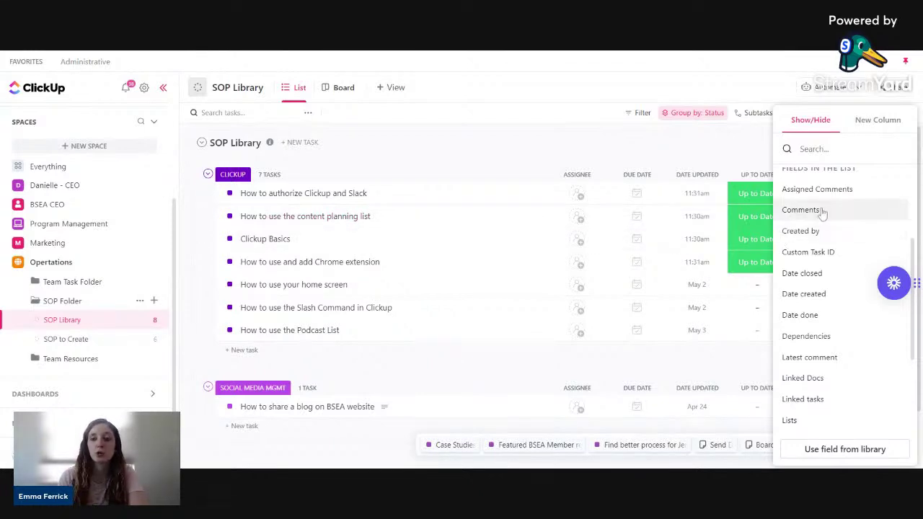
- Look through the field types available for creating a new column in the SOP Library, then close the column options
{"action": "left_click", "coordinate": [861, 119]}
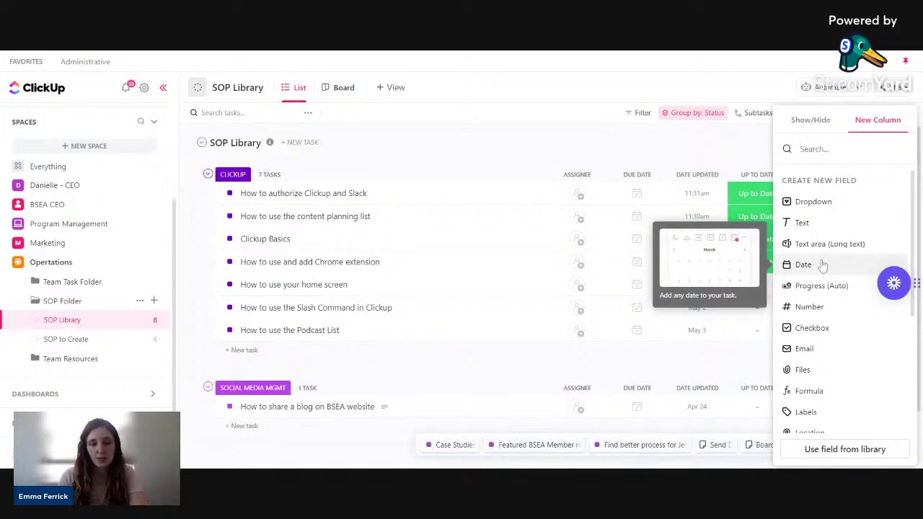
{"action": "scroll", "coordinate": [836, 325], "scroll_direction": "down", "scroll_amount": 3}
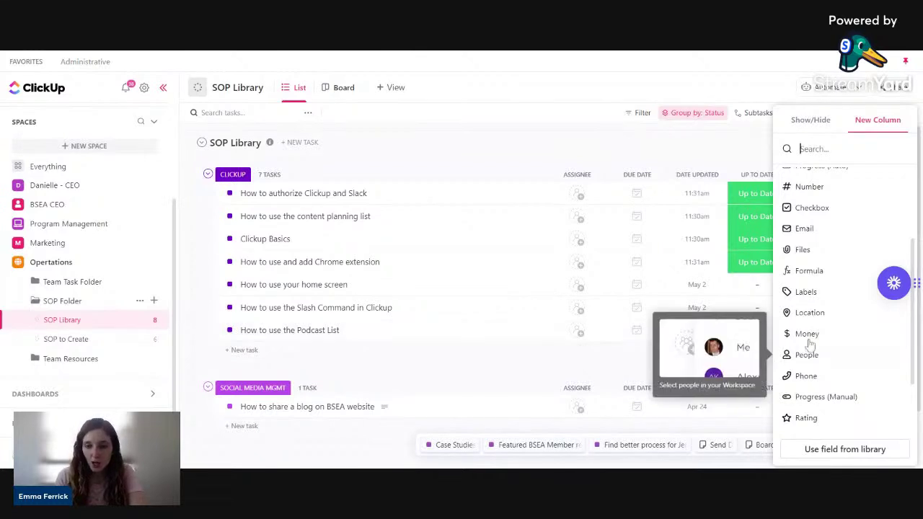
{"action": "scroll", "coordinate": [800, 368], "scroll_direction": "down", "scroll_amount": 1}
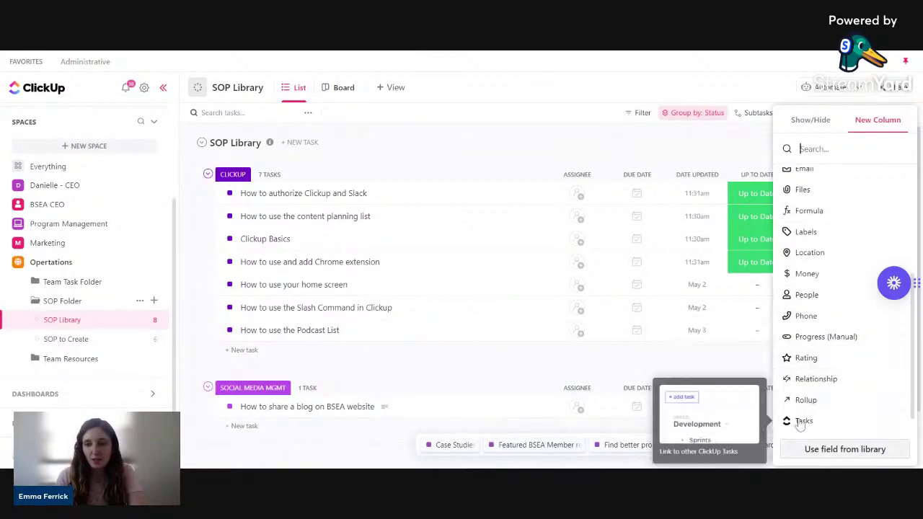
{"action": "scroll", "coordinate": [804, 404], "scroll_direction": "up", "scroll_amount": 3}
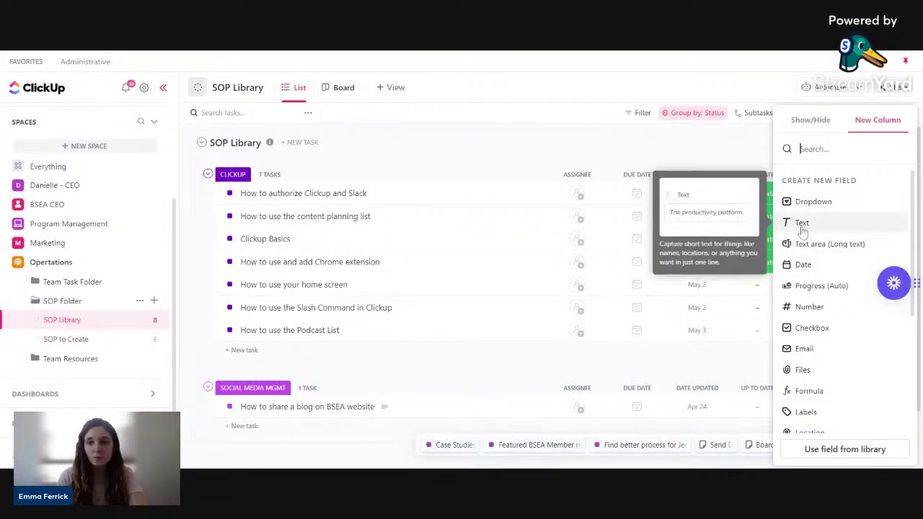
{"action": "scroll", "coordinate": [822, 298], "scroll_direction": "down", "scroll_amount": 1}
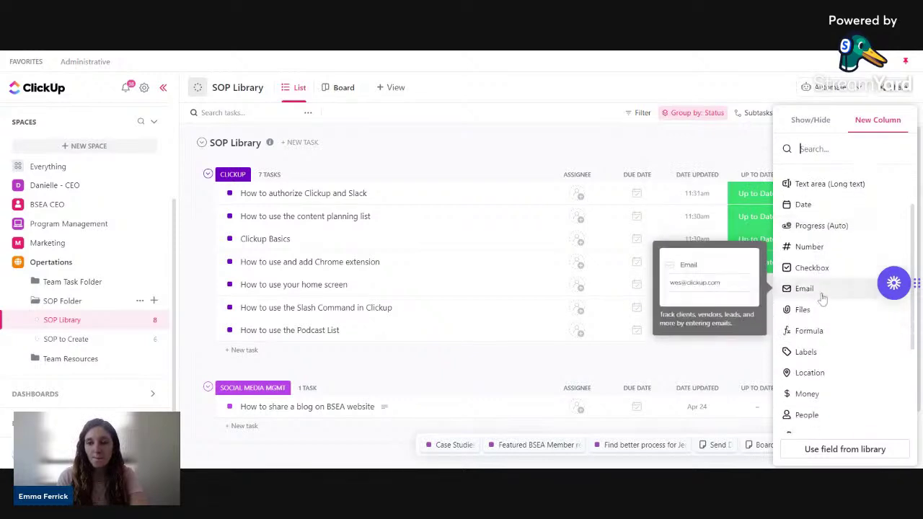
{"action": "scroll", "coordinate": [822, 297], "scroll_direction": "down", "scroll_amount": 2}
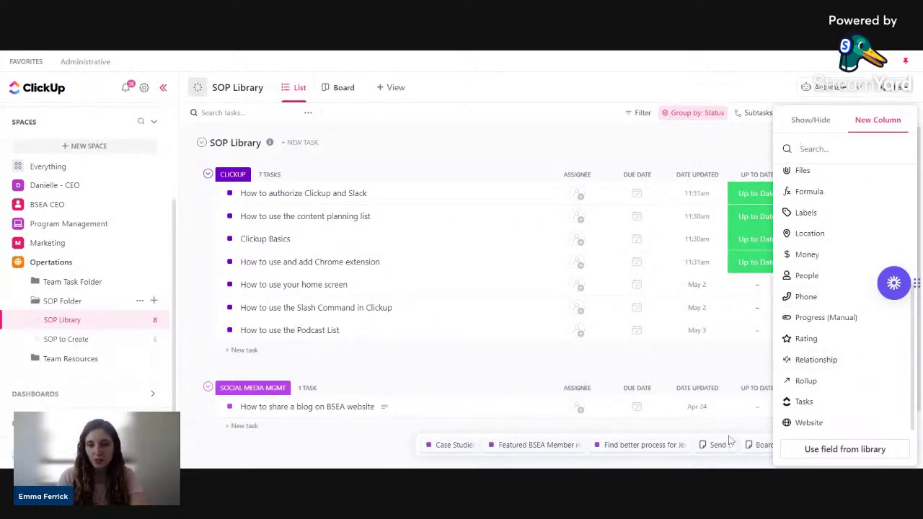
{"action": "left_click", "coordinate": [690, 155]}
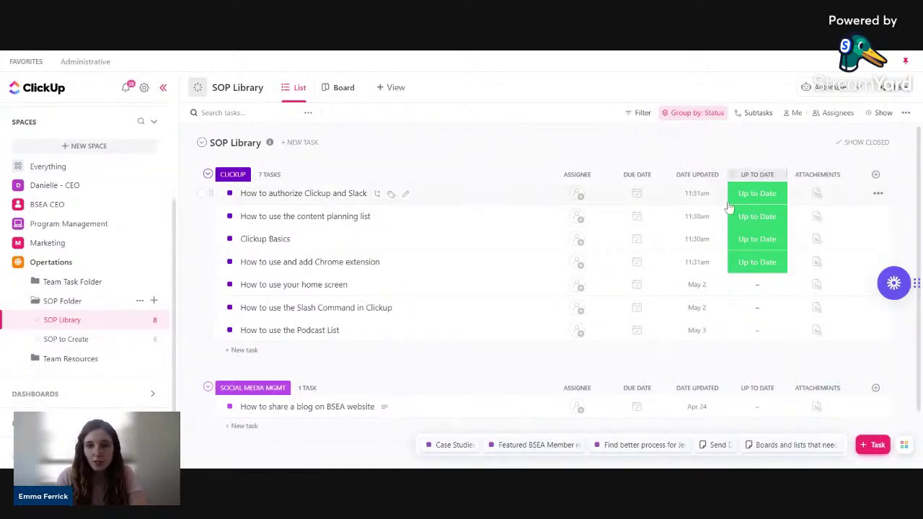
- Review the SOP Library list and examine its board's status categories from ADMIN through CLOSED
{"action": "scroll", "coordinate": [504, 216], "scroll_direction": "down", "scroll_amount": 2}
{"action": "scroll", "coordinate": [325, 173], "scroll_direction": "up", "scroll_amount": 2}
{"action": "left_click", "coordinate": [343, 98]}
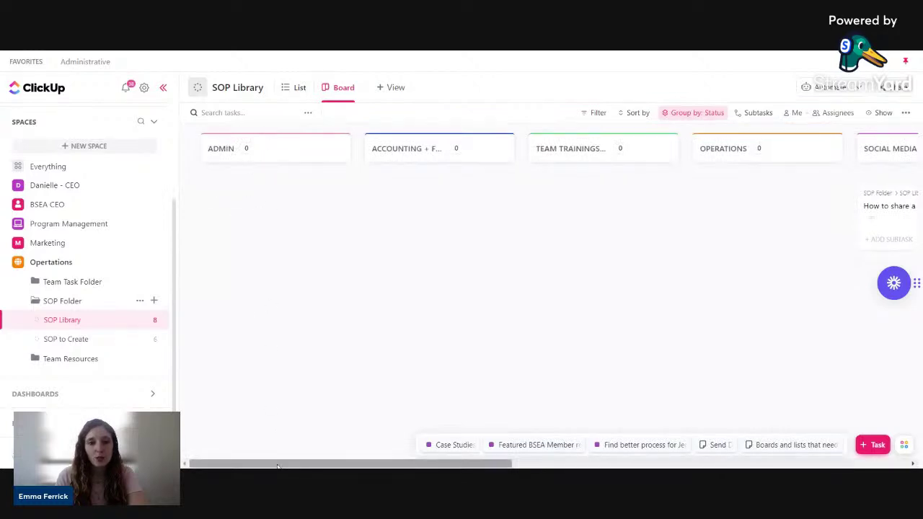
{"action": "left_click_drag", "start_coordinate": [278, 466], "coordinate": [659, 465]}
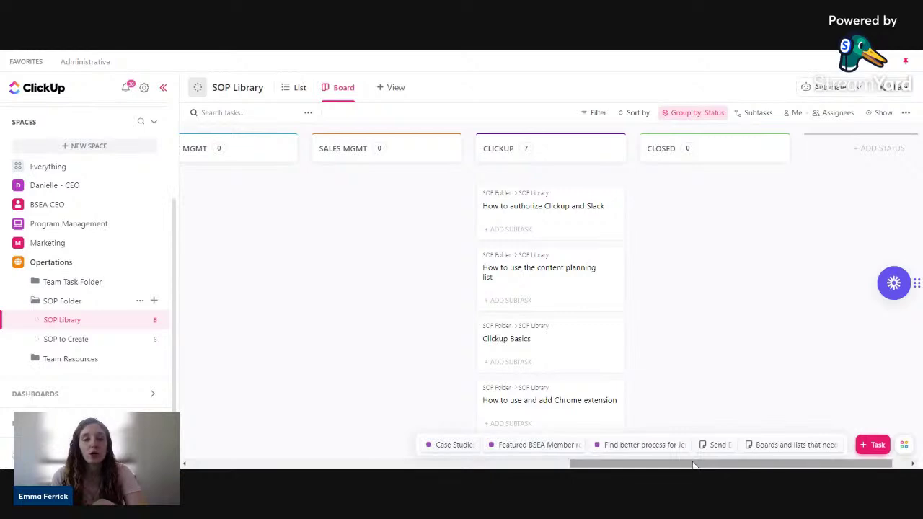
{"action": "left_click_drag", "start_coordinate": [693, 465], "coordinate": [419, 443]}
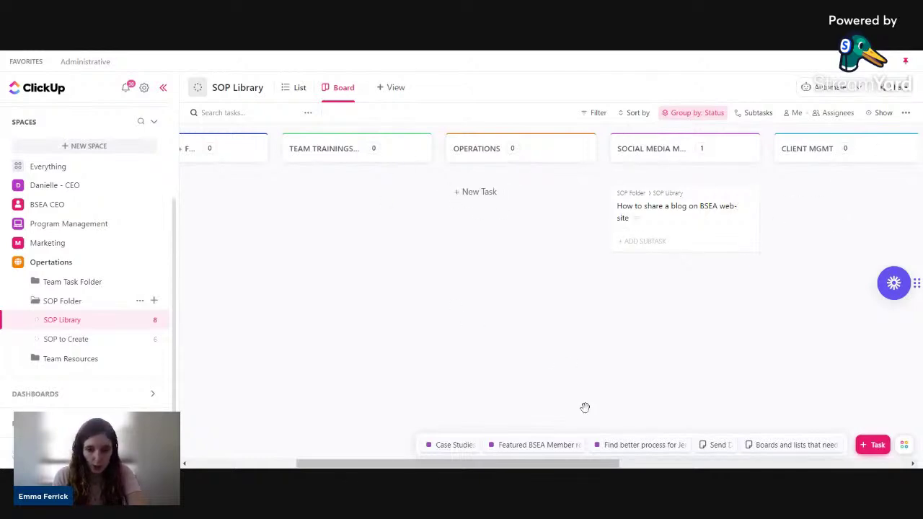
{"action": "left_click_drag", "start_coordinate": [569, 462], "coordinate": [387, 465]}
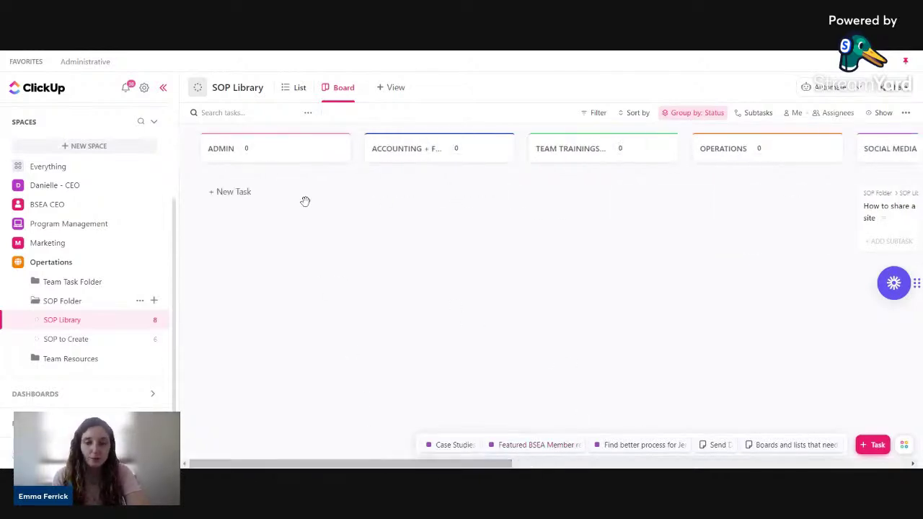
- From the list view, open the SOP How to use and add Chrome extension, examine its full description and fields, and close it
{"action": "left_click", "coordinate": [288, 98]}
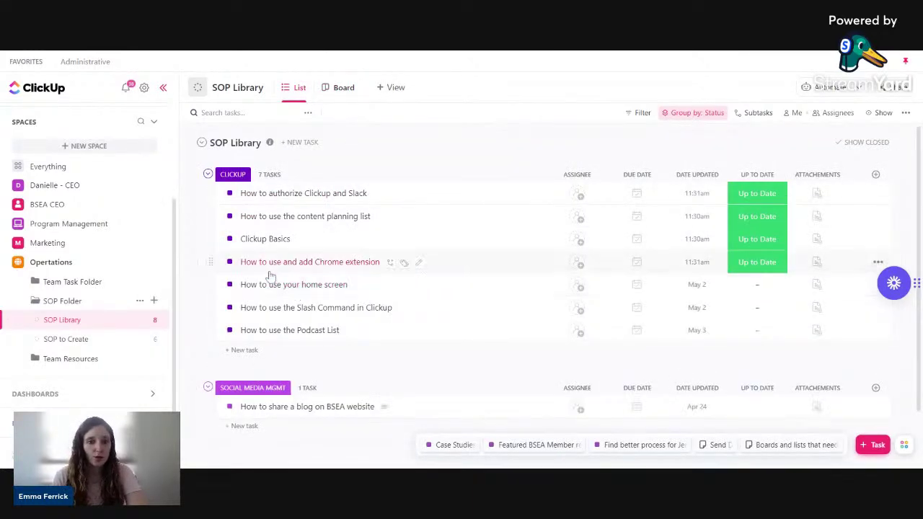
{"action": "left_click", "coordinate": [268, 272]}
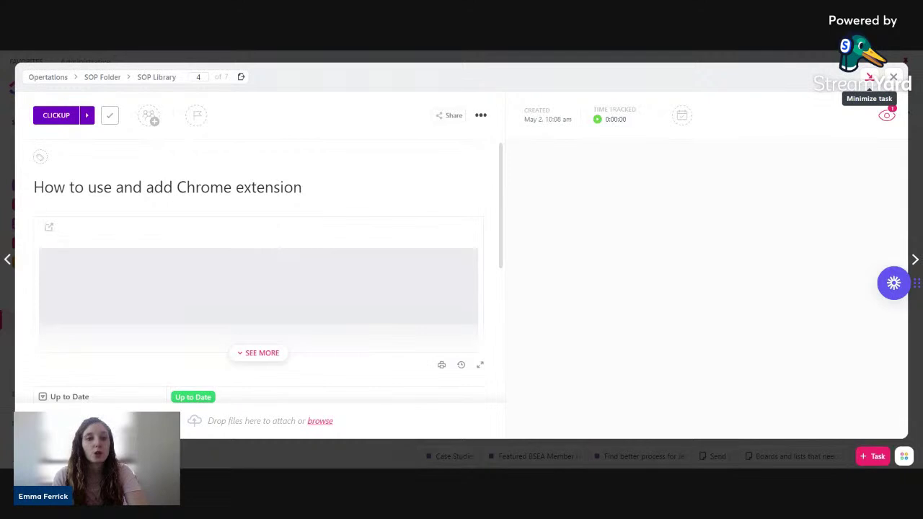
{"action": "scroll", "coordinate": [313, 249], "scroll_direction": "down", "scroll_amount": 3}
{"action": "scroll", "coordinate": [312, 230], "scroll_direction": "up", "scroll_amount": 2}
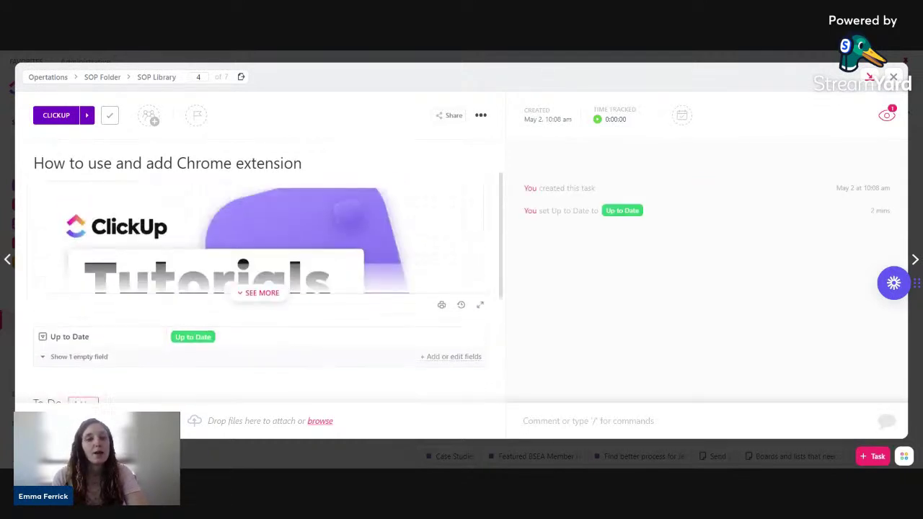
{"action": "left_click", "coordinate": [277, 294]}
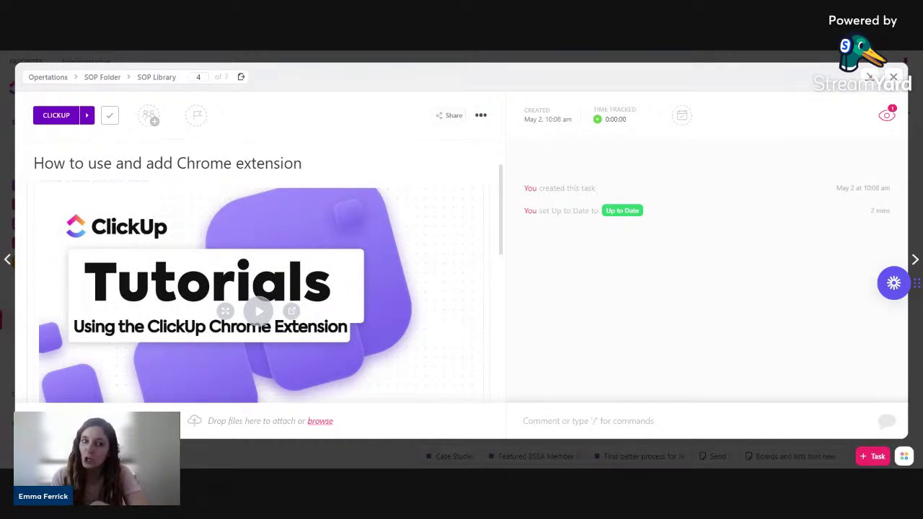
{"action": "scroll", "coordinate": [116, 228], "scroll_direction": "up", "scroll_amount": 2}
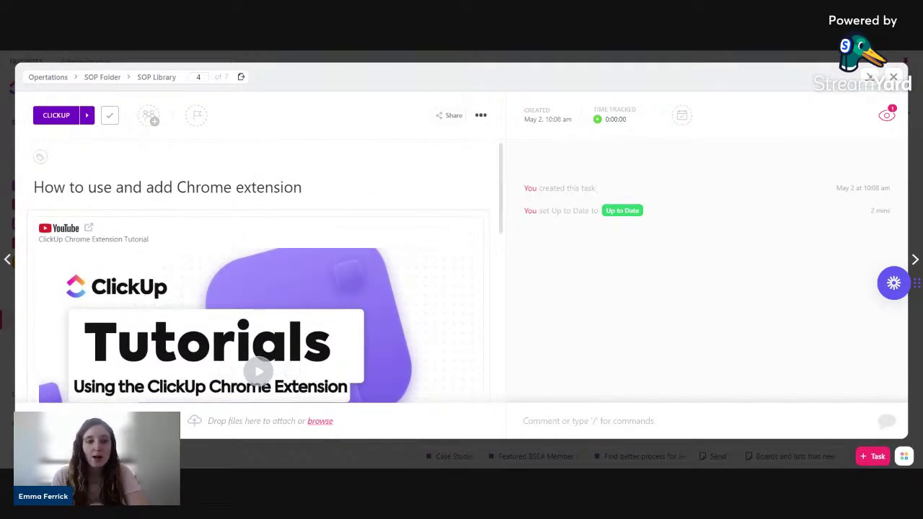
{"action": "scroll", "coordinate": [259, 295], "scroll_direction": "down", "scroll_amount": 1}
{"action": "scroll", "coordinate": [260, 296], "scroll_direction": "up", "scroll_amount": 1}
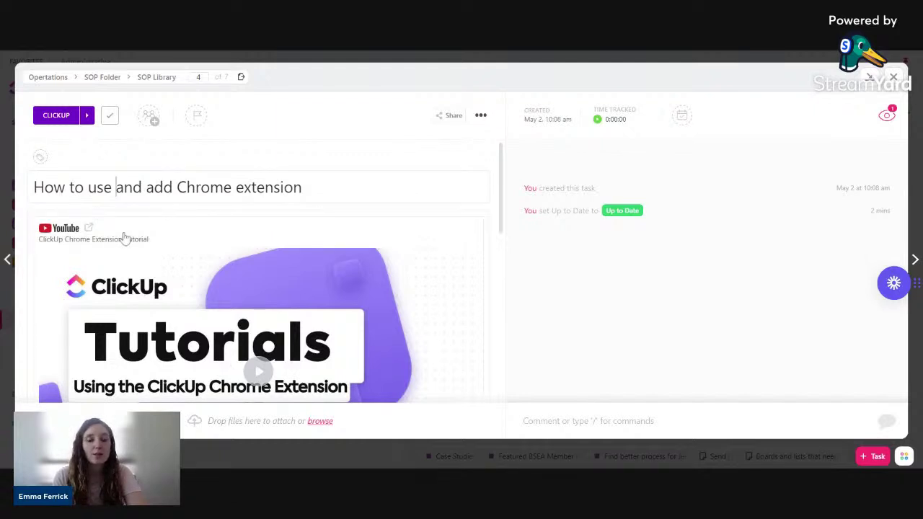
{"action": "scroll", "coordinate": [124, 238], "scroll_direction": "down", "scroll_amount": 5}
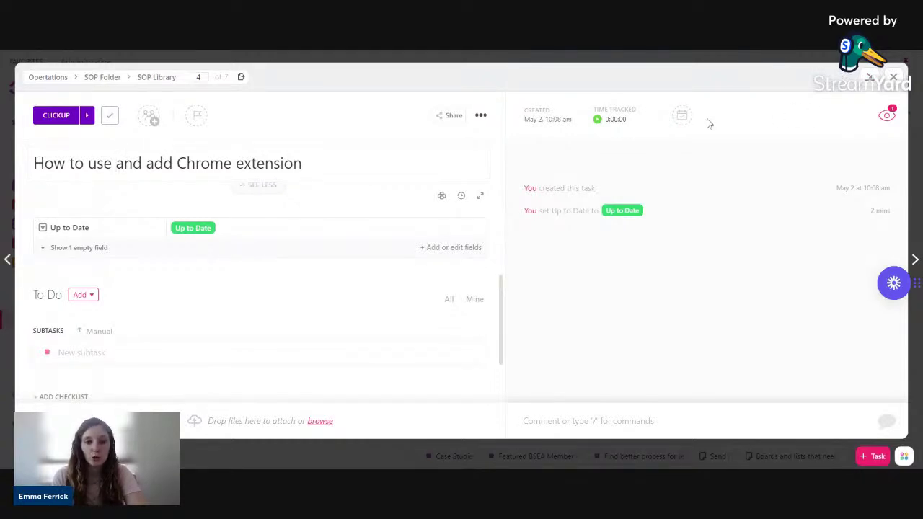
{"action": "scroll", "coordinate": [271, 181], "scroll_direction": "up", "scroll_amount": 5}
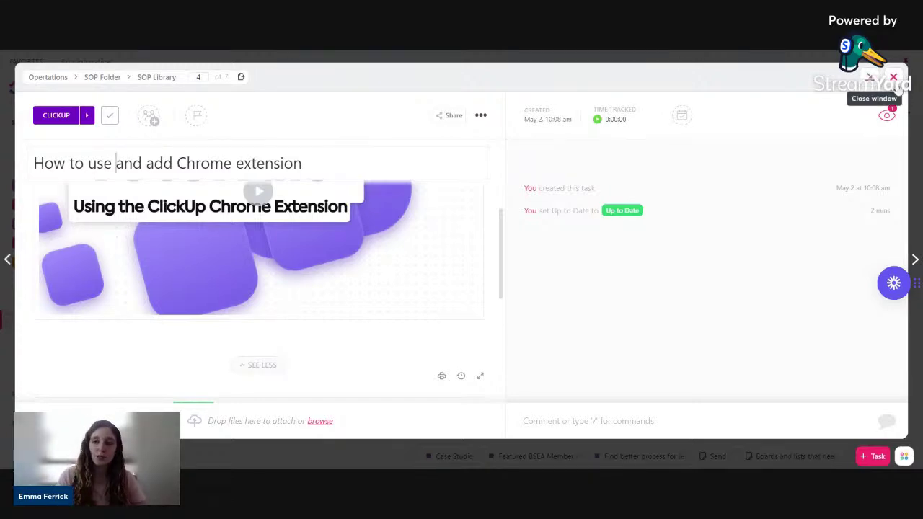
{"action": "left_click", "coordinate": [892, 76]}
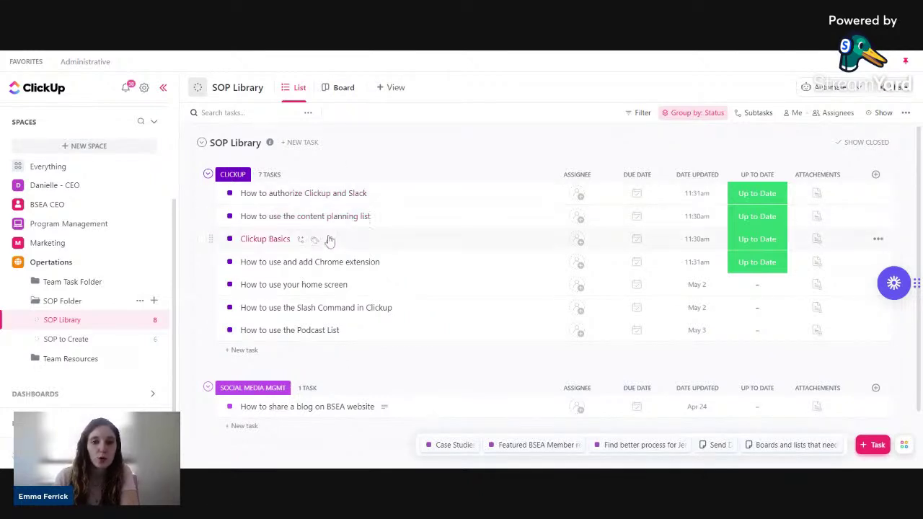
- Open the SOP How to share a blog on BSEA website, examine its Loom video and What you need to start checklist, and close it
{"action": "scroll", "coordinate": [324, 231], "scroll_direction": "down", "scroll_amount": 2}
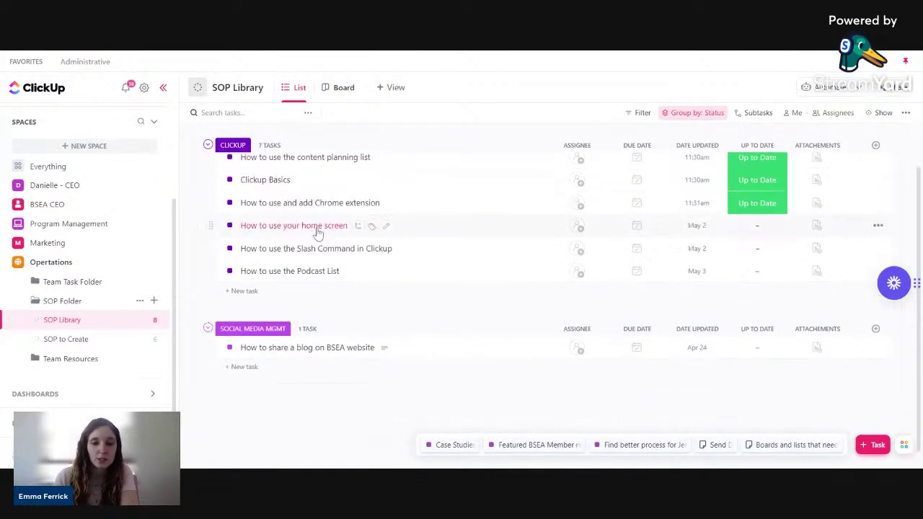
{"action": "left_click", "coordinate": [318, 349]}
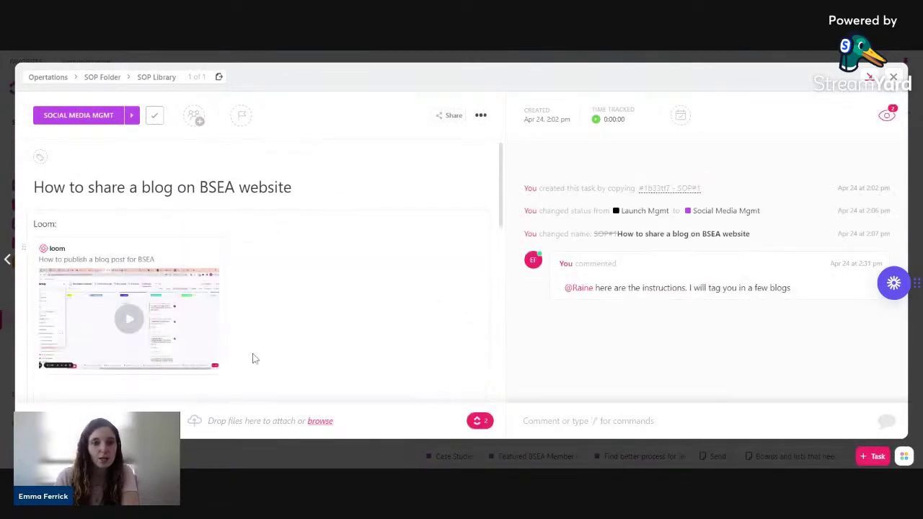
{"action": "left_click", "coordinate": [242, 337]}
{"action": "scroll", "coordinate": [263, 283], "scroll_direction": "down", "scroll_amount": 1}
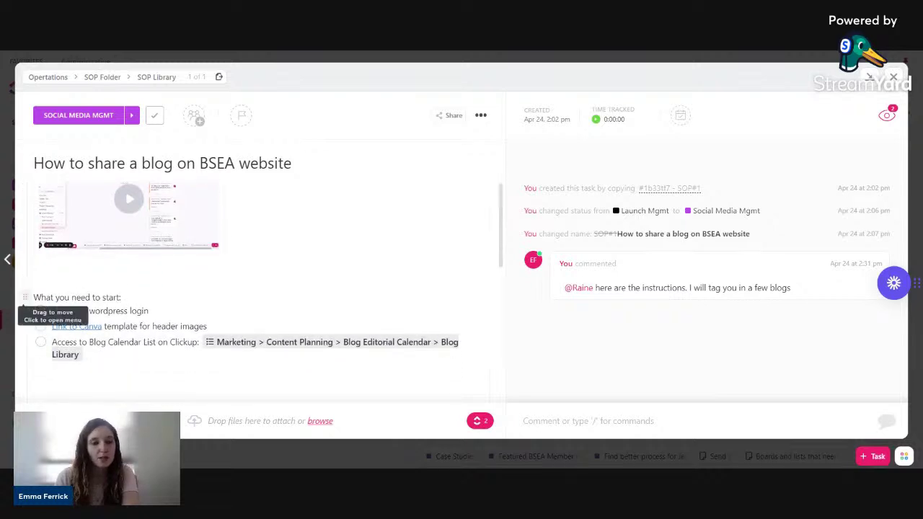
{"action": "left_click_drag", "start_coordinate": [33, 296], "coordinate": [34, 370]}
{"action": "left_click", "coordinate": [34, 369]}
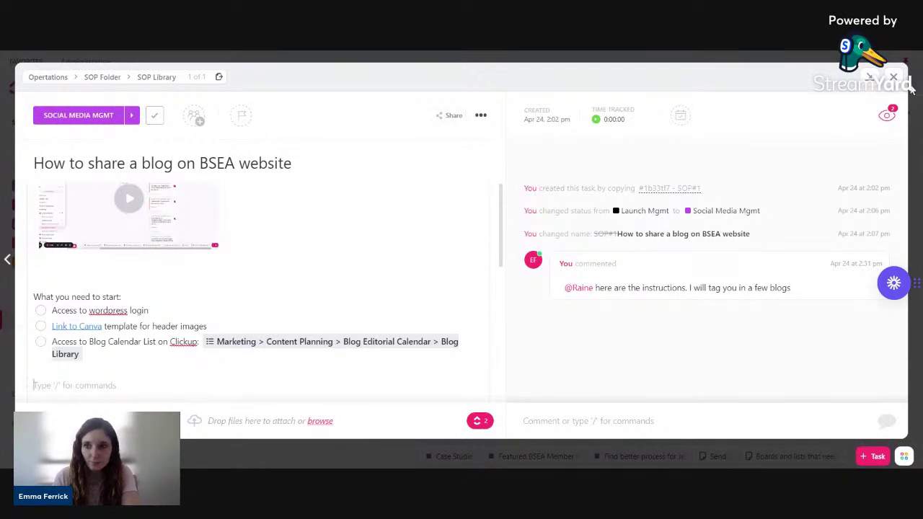
{"action": "left_click", "coordinate": [893, 77]}
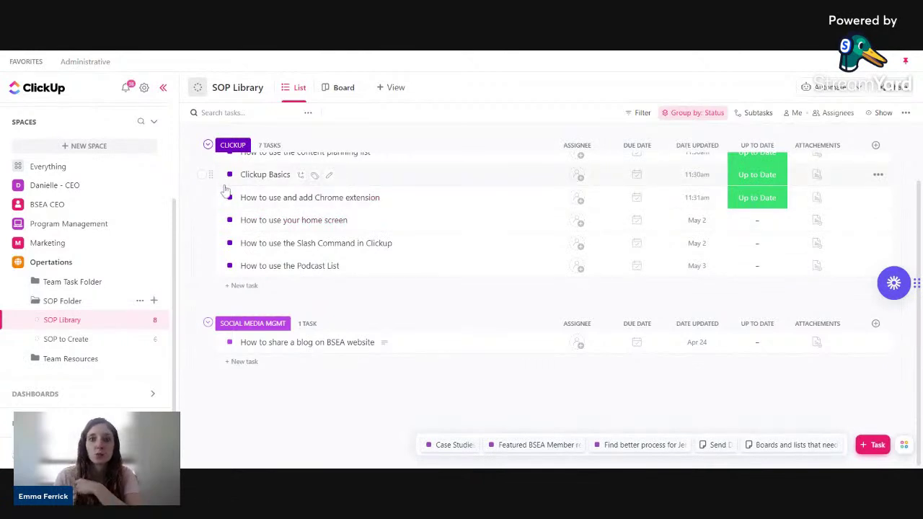
- Draft a new task named Write a blog, located in a team member's task list inside the Team Task Folder
{"action": "scroll", "coordinate": [319, 223], "scroll_direction": "up", "scroll_amount": 2}
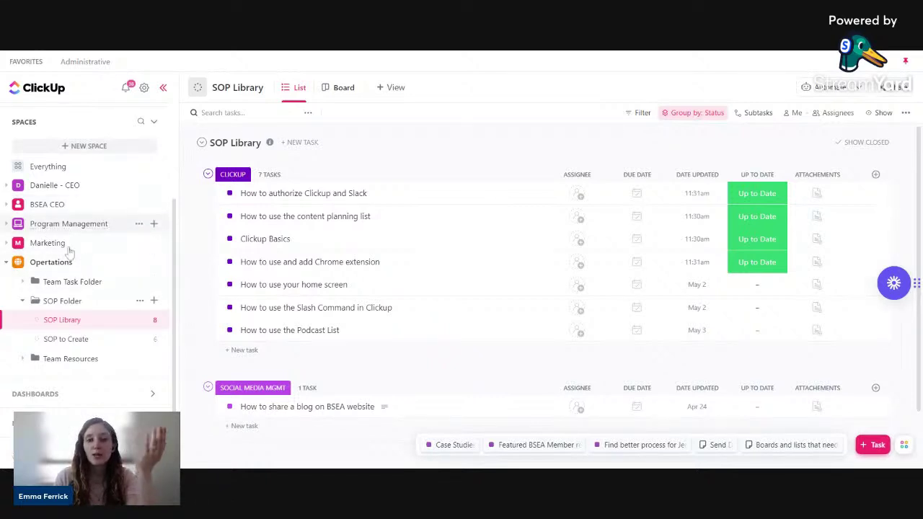
{"action": "left_click", "coordinate": [870, 445]}
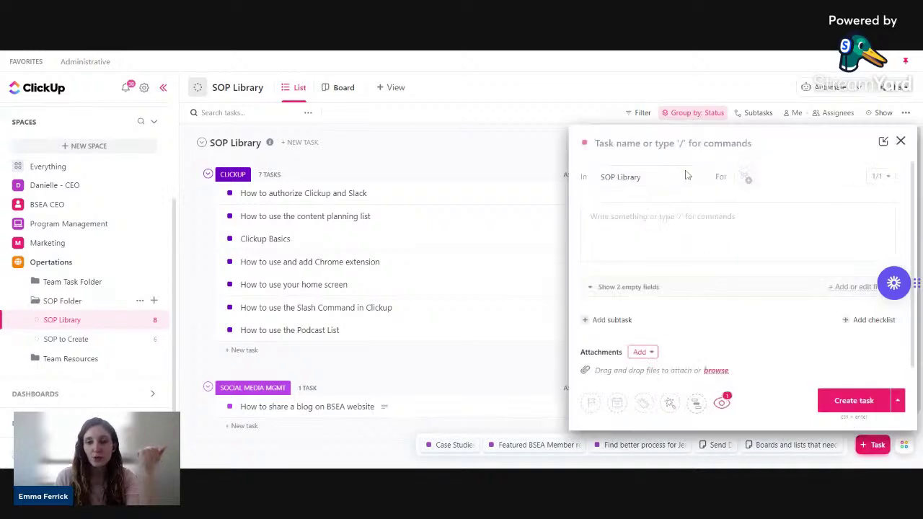
{"action": "left_click", "coordinate": [670, 180]}
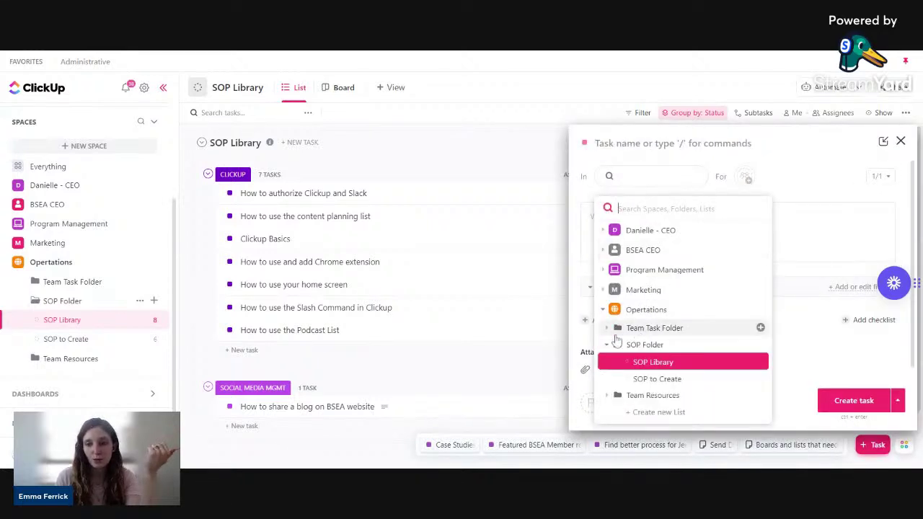
{"action": "left_click", "coordinate": [607, 329]}
{"action": "left_click", "coordinate": [650, 359]}
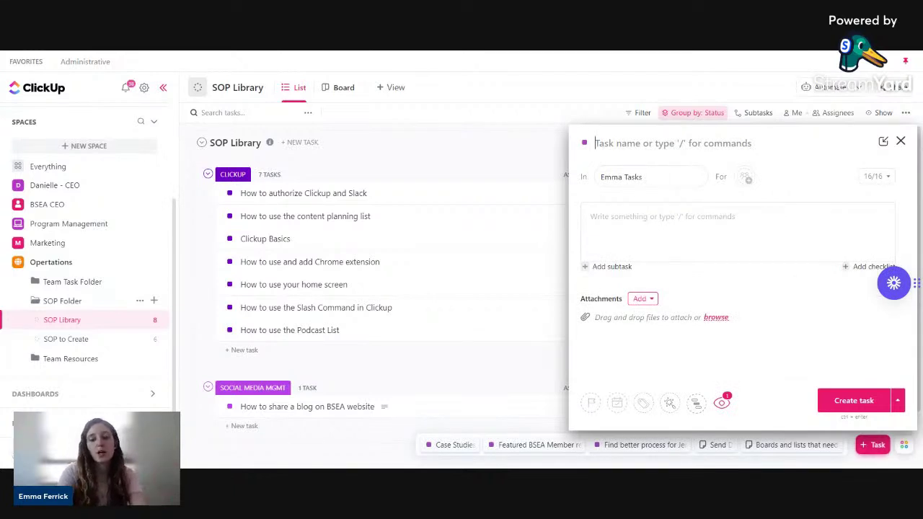
{"action": "type", "text": "Write a bo"}
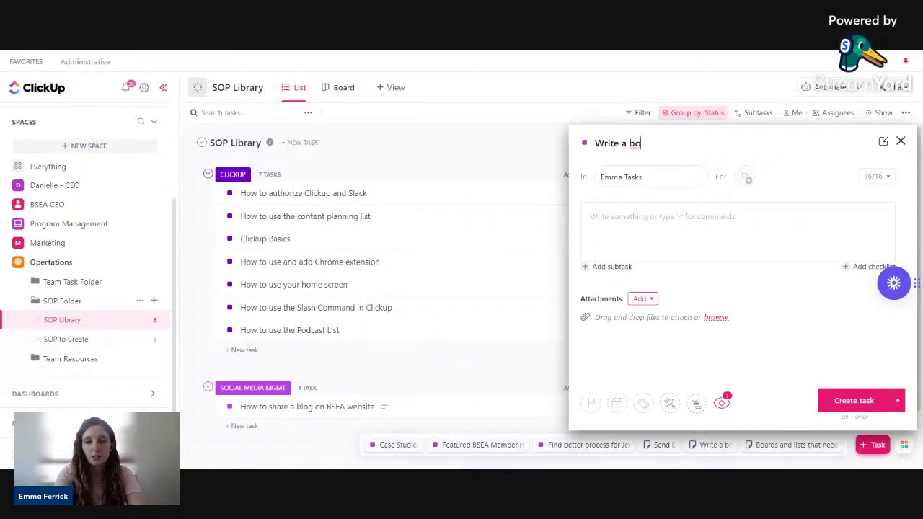
{"action": "key", "text": "BackSpace"}
{"action": "type", "text": "log"}
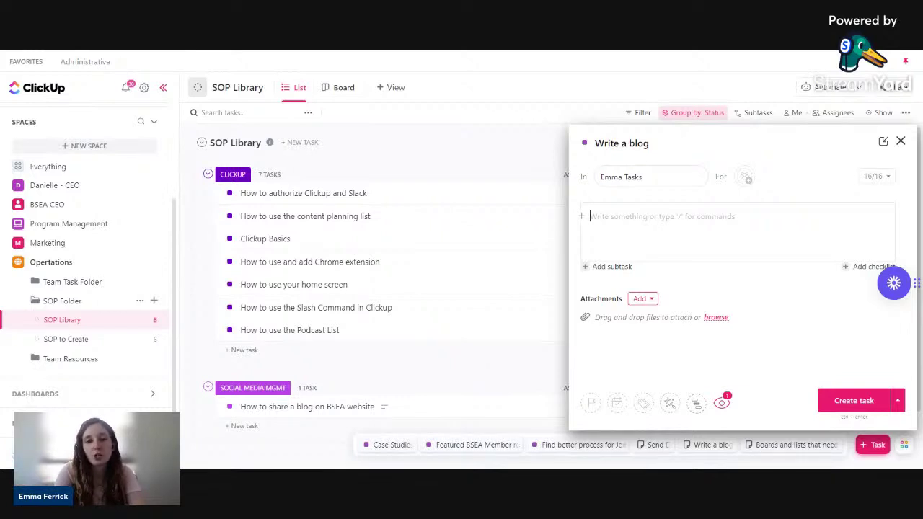
- Link the SOP How to share a blog on BSEA website in the draft task's description, then close the draft without creating it
{"action": "type", "text": "@@"}
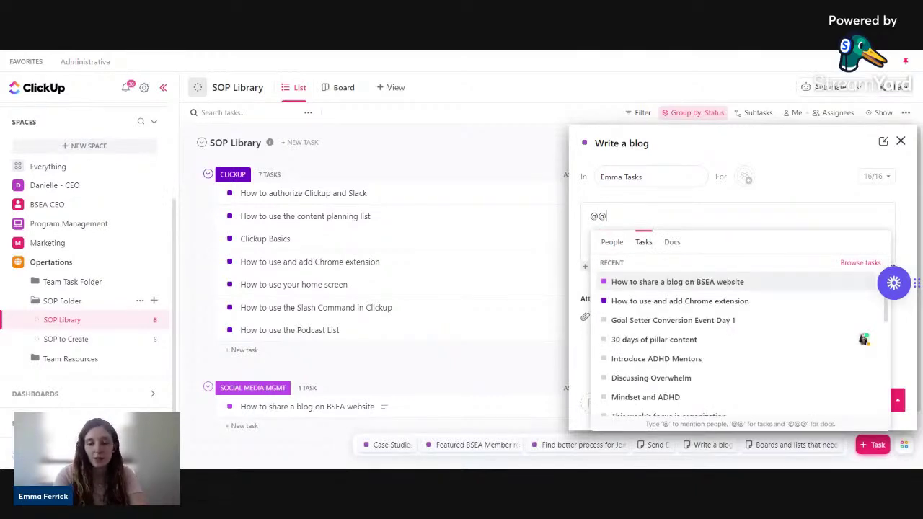
{"action": "key", "text": "Return"}
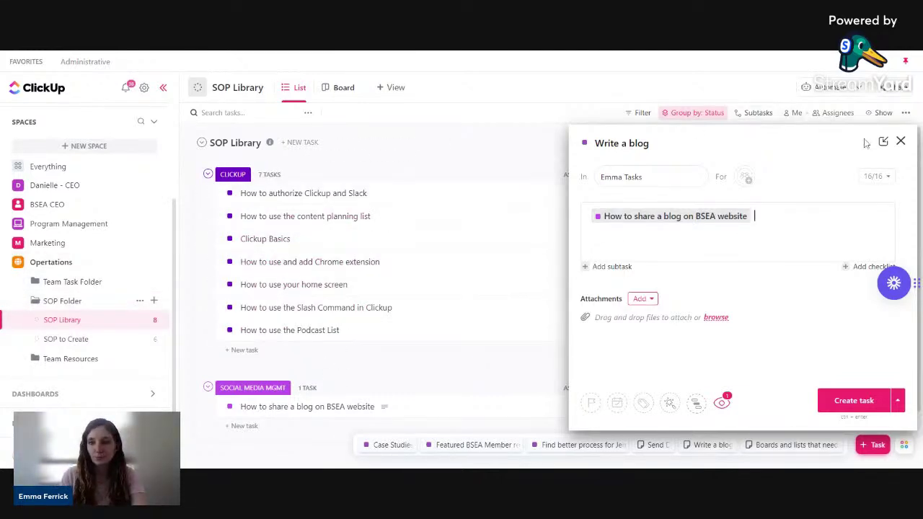
{"action": "left_click", "coordinate": [900, 141]}
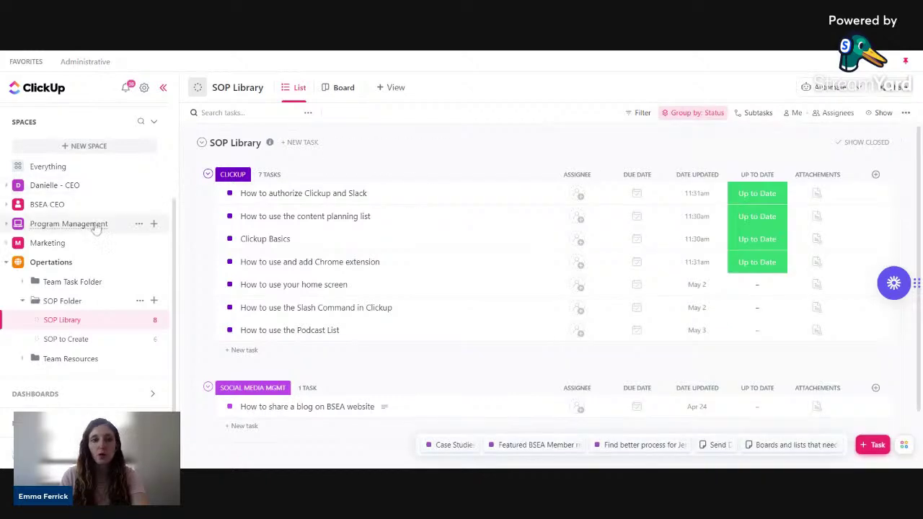
- Select all seven SOPs under CLICKUP, try to duplicate them to a team member's list in the Team Task Folder, and cancel at the custom fields prompt
{"action": "left_click", "coordinate": [203, 194]}
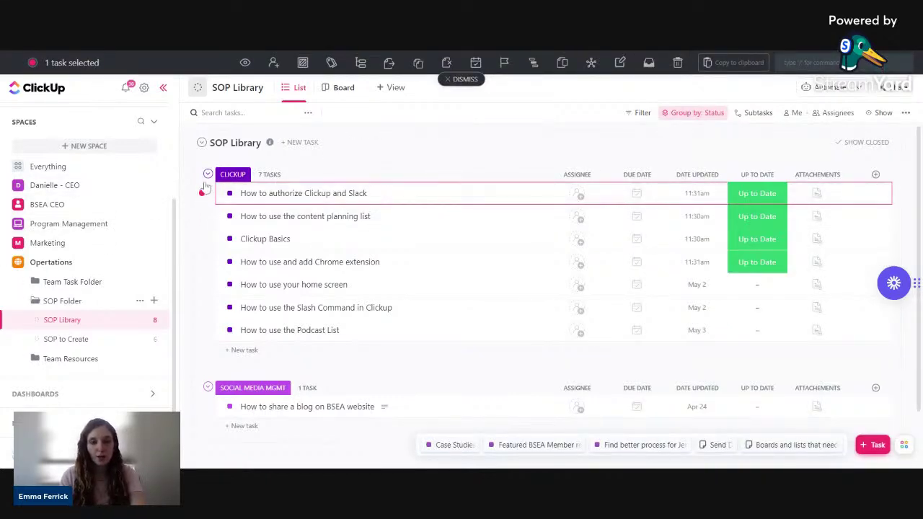
{"action": "left_click", "coordinate": [202, 331], "text": "shift"}
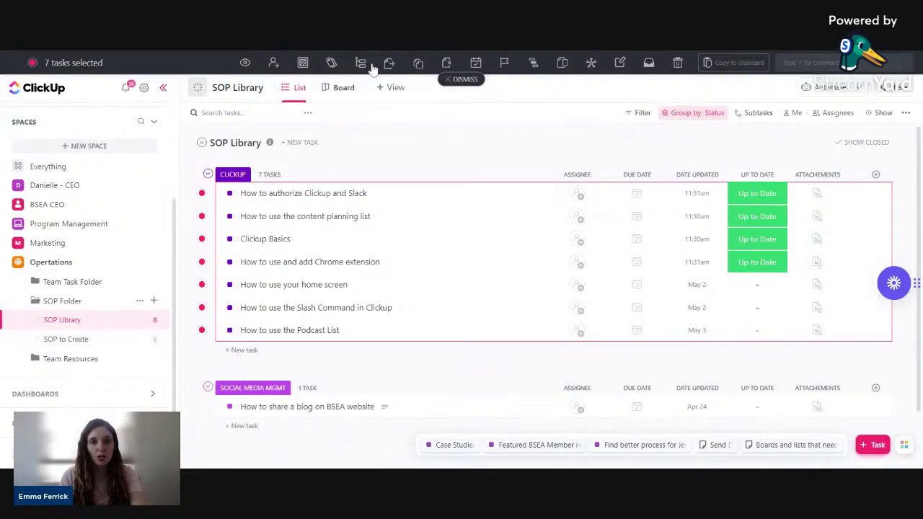
{"action": "left_click", "coordinate": [415, 68]}
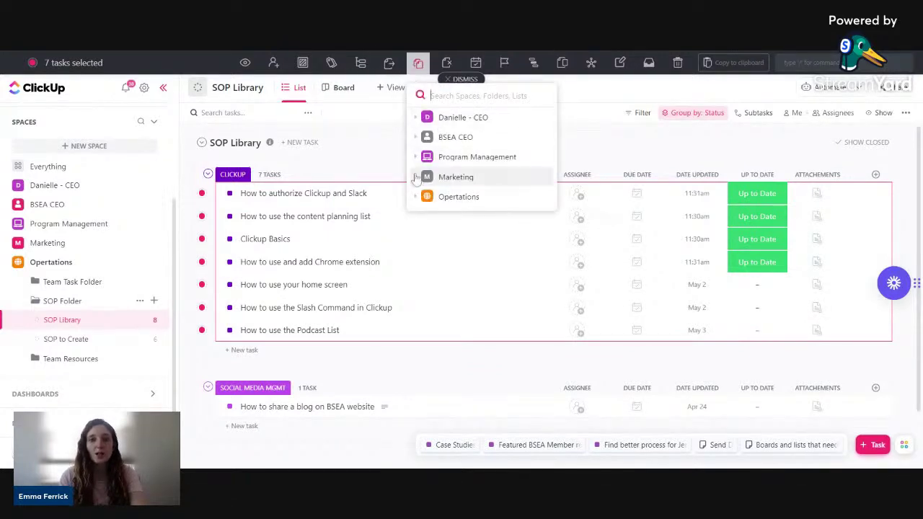
{"action": "left_click", "coordinate": [416, 197]}
{"action": "left_click", "coordinate": [419, 215]}
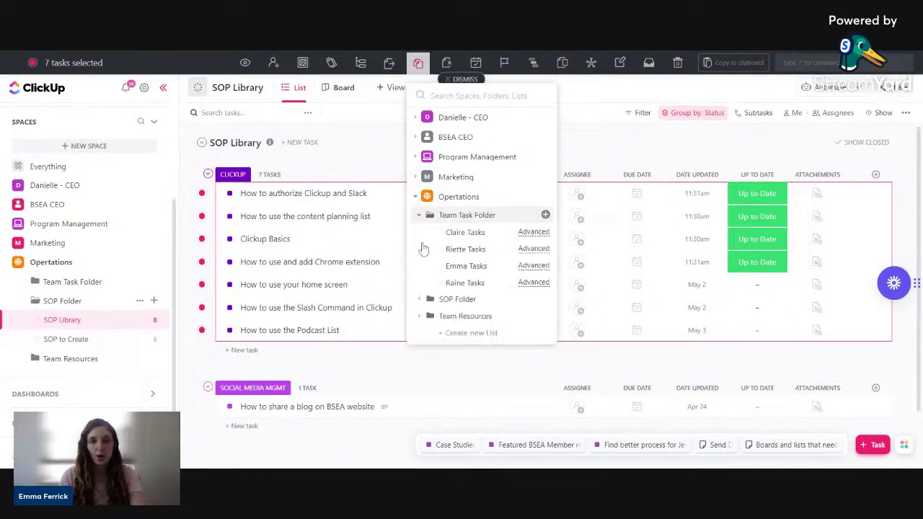
{"action": "left_click", "coordinate": [466, 266]}
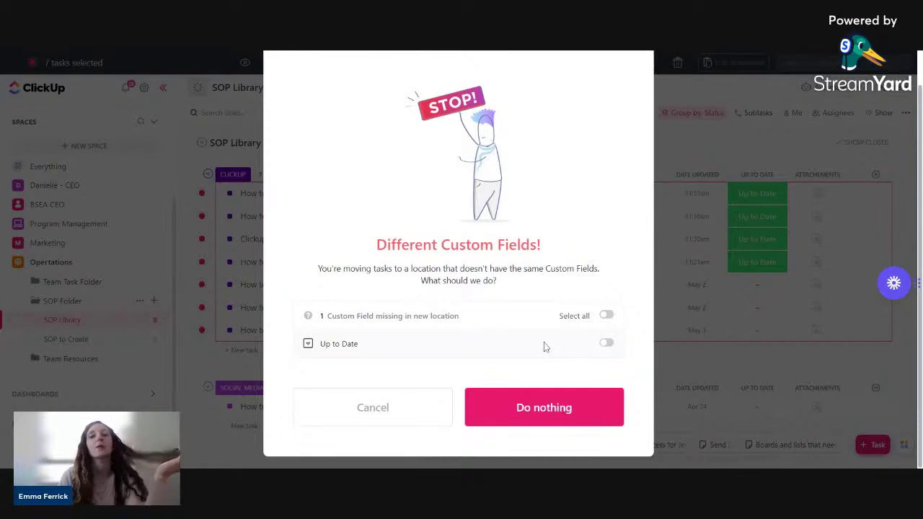
{"action": "scroll", "coordinate": [530, 326], "scroll_direction": "up", "scroll_amount": 1}
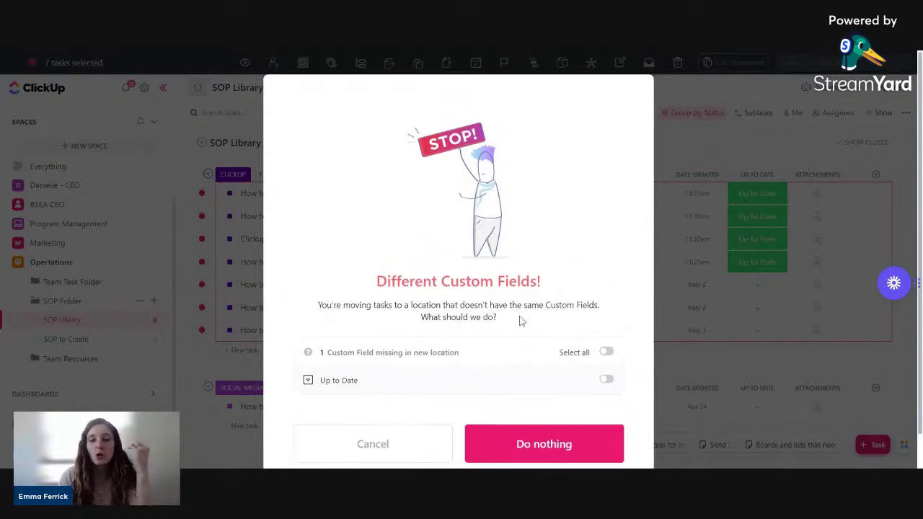
{"action": "left_click", "coordinate": [426, 451]}
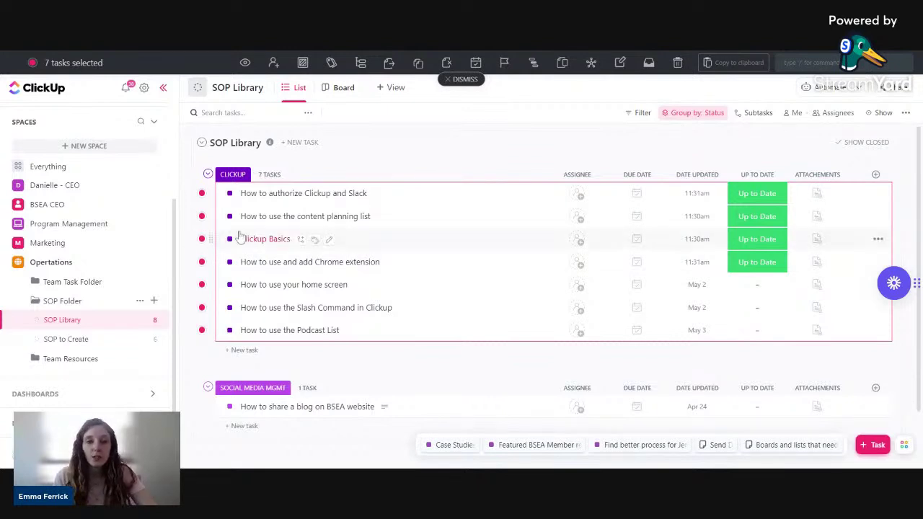
- Deselect all seven SOPs in the CLICKUP group
{"action": "left_click", "coordinate": [201, 194]}
{"action": "left_click", "coordinate": [202, 217]}
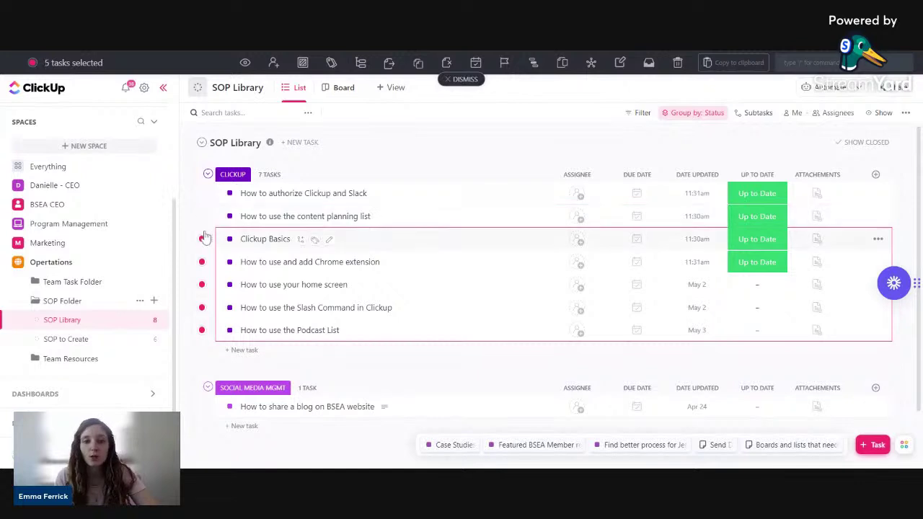
{"action": "left_click", "coordinate": [202, 238]}
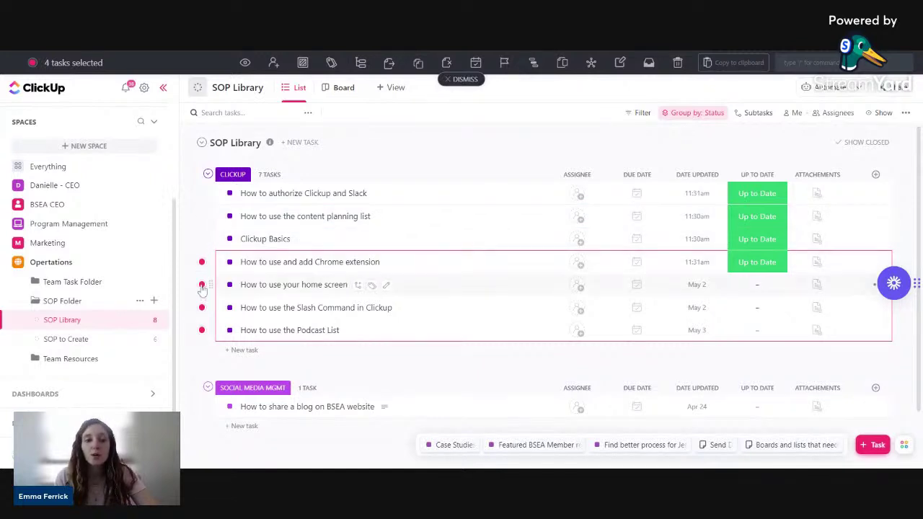
{"action": "left_click", "coordinate": [201, 285]}
{"action": "left_click", "coordinate": [202, 261]}
{"action": "left_click_drag", "start_coordinate": [205, 309], "coordinate": [202, 323]}
{"action": "left_click", "coordinate": [202, 308]}
{"action": "left_click", "coordinate": [201, 330]}
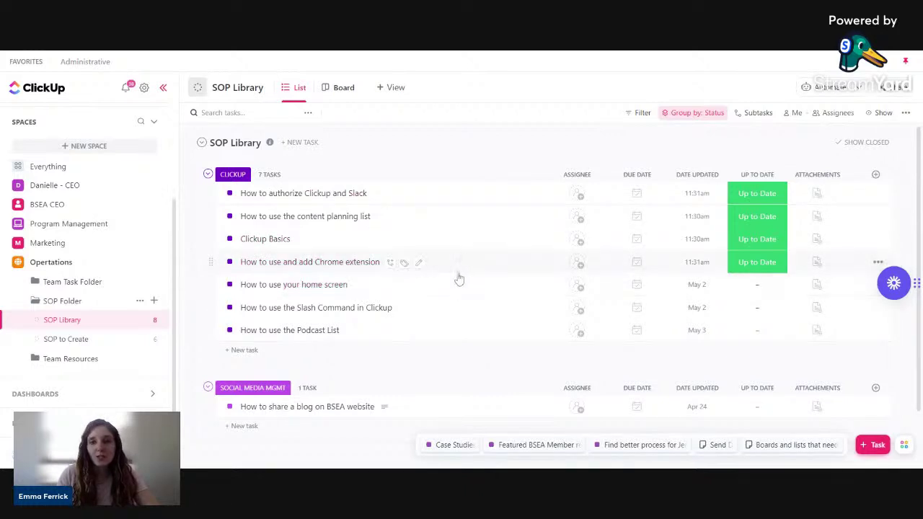
- Look over the SOP Library list's display options, then examine its board through the CLICKUP and CLOSED columns
{"action": "scroll", "coordinate": [441, 278], "scroll_direction": "down", "scroll_amount": 1}
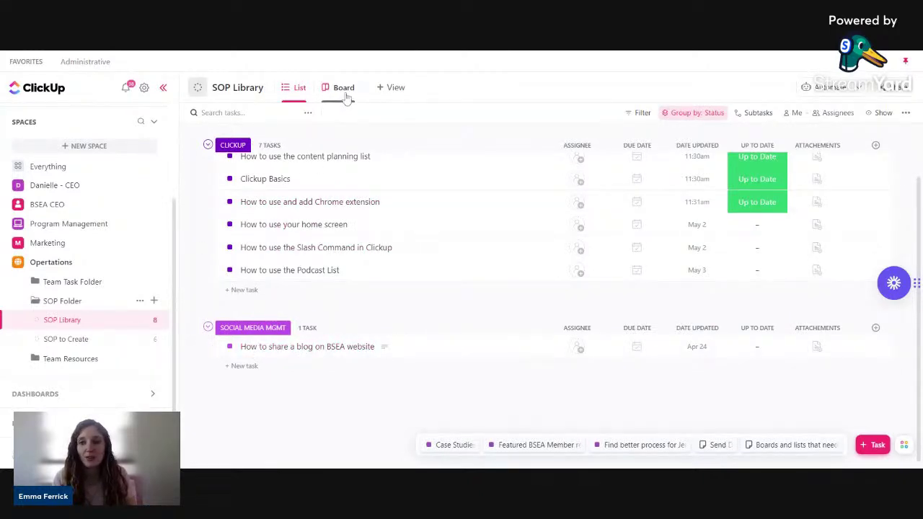
{"action": "left_click", "coordinate": [890, 113]}
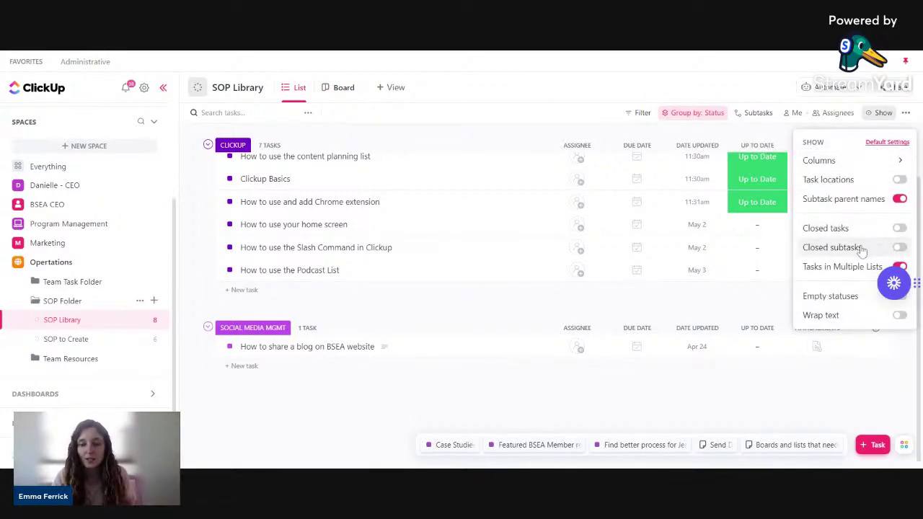
{"action": "left_click", "coordinate": [344, 96]}
{"action": "left_click", "coordinate": [344, 94]}
{"action": "left_click_drag", "start_coordinate": [492, 465], "coordinate": [887, 432]}
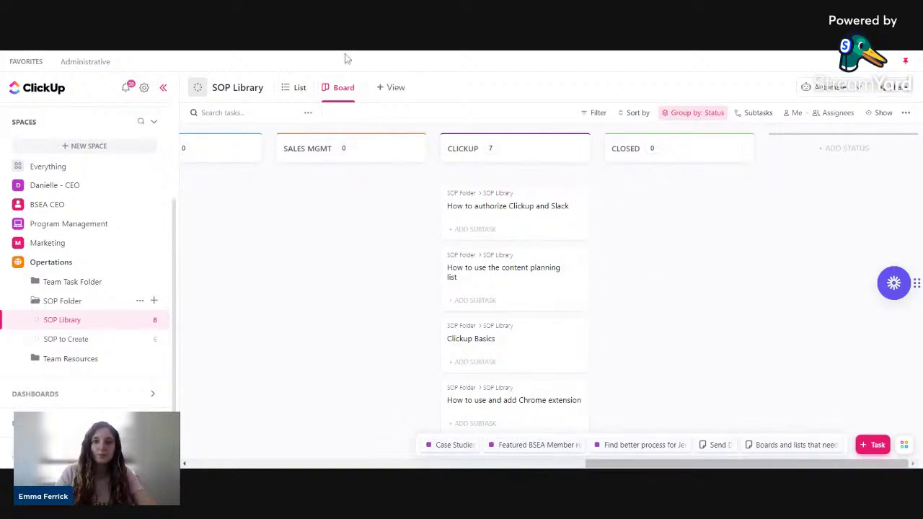
- Return to the SOP Library list view and look through the view types that can be added, without adding one
{"action": "left_click", "coordinate": [299, 87]}
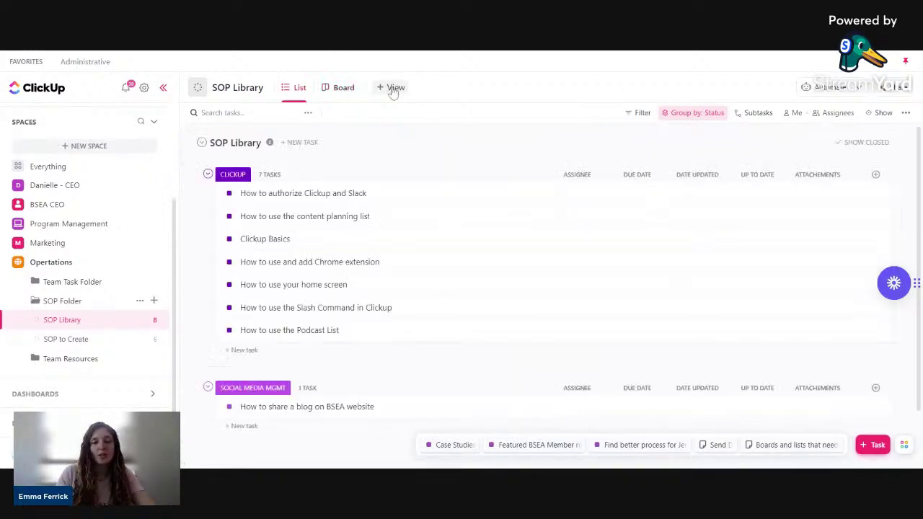
{"action": "left_click", "coordinate": [393, 89]}
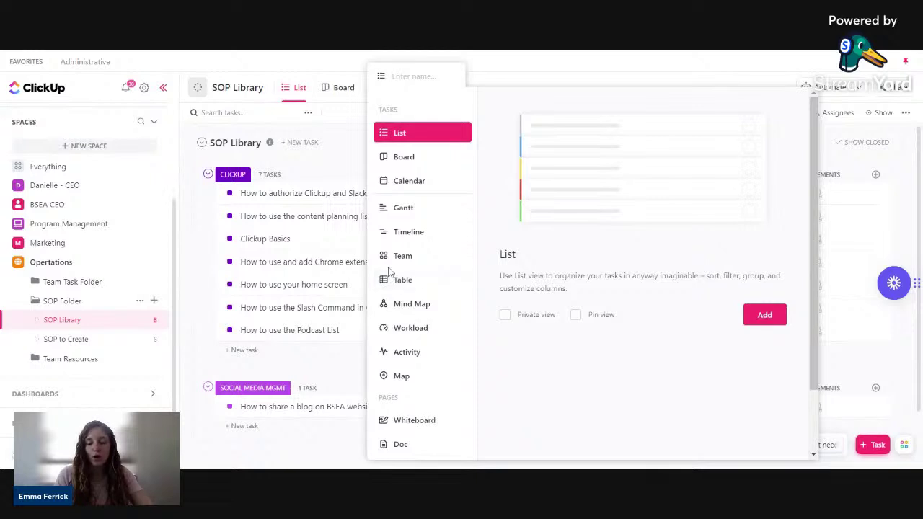
{"action": "left_click", "coordinate": [297, 160]}
- Examine the options for grouping the SOP Library list, including Custom Field, and leave the grouping by Status
{"action": "scroll", "coordinate": [509, 229], "scroll_direction": "down", "scroll_amount": 3}
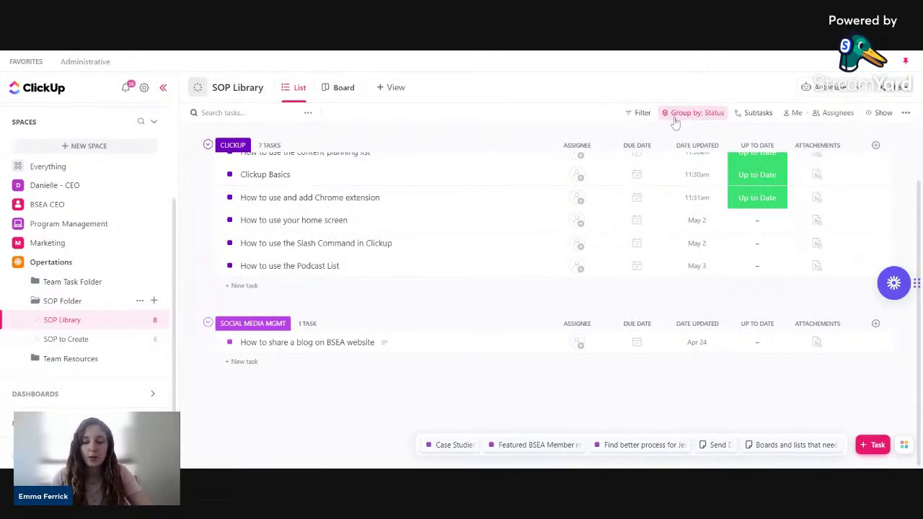
{"action": "left_click", "coordinate": [721, 117]}
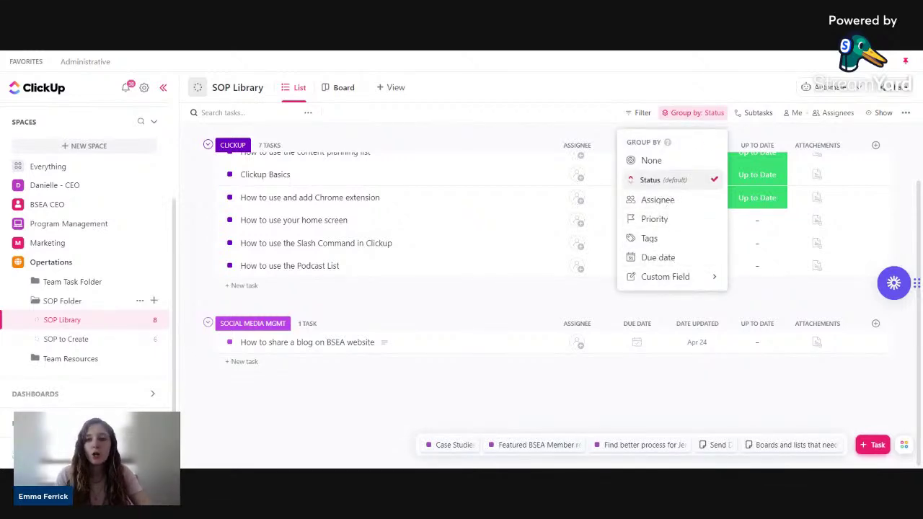
{"action": "mouse_move", "coordinate": [713, 287]}
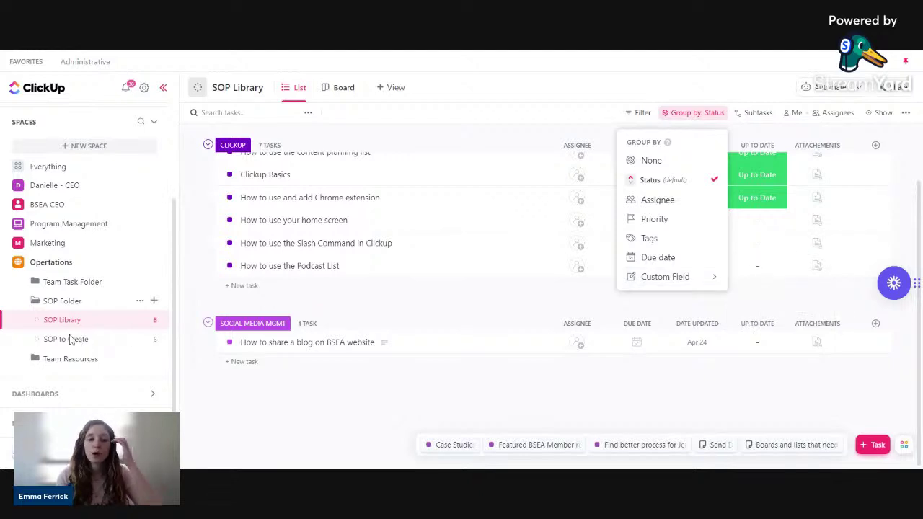
{"action": "left_click", "coordinate": [91, 342]}
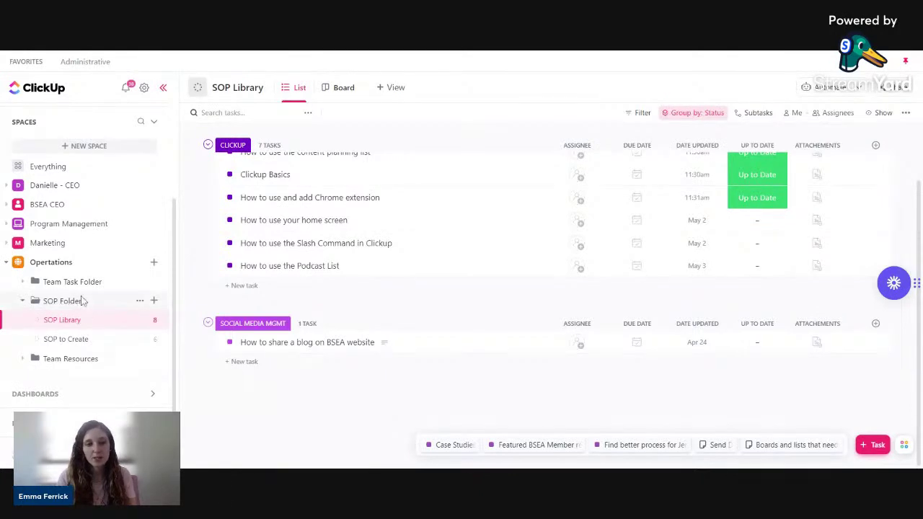
- In SOP to Create, draft a Map out process subtask under How to use the Podcast Folder, discard it, and return to SOP Library
{"action": "left_click", "coordinate": [78, 337]}
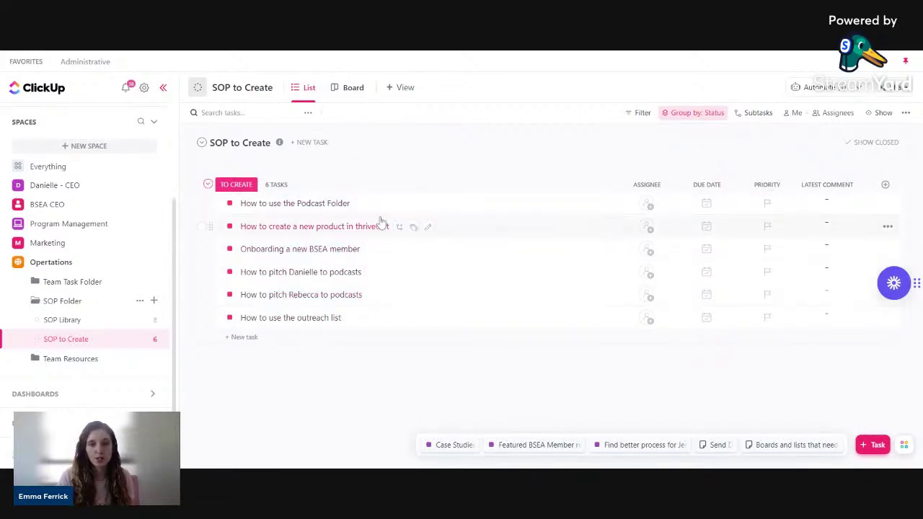
{"action": "left_click", "coordinate": [360, 204]}
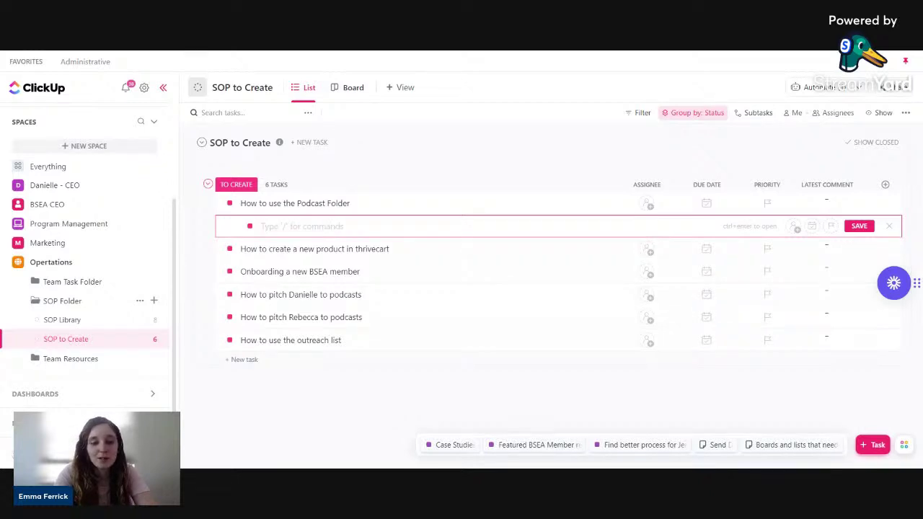
{"action": "type", "text": "Map out process"}
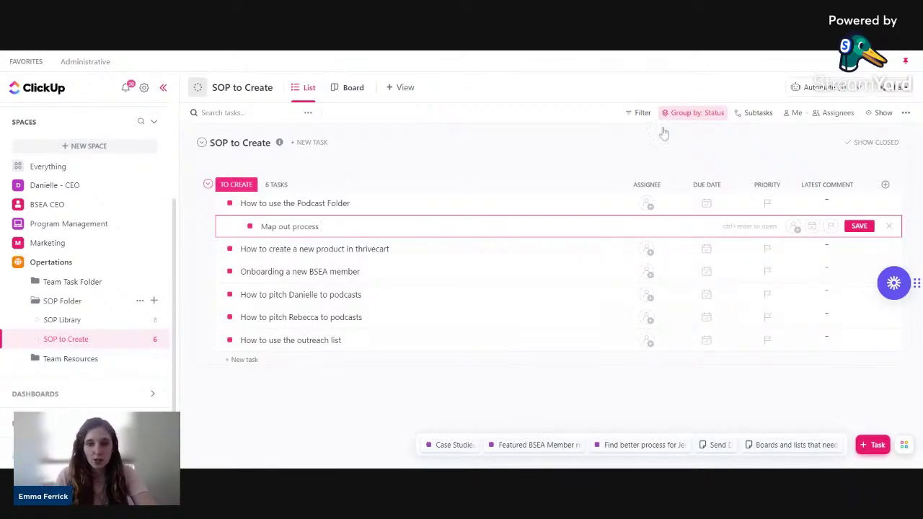
{"action": "left_click", "coordinate": [886, 228]}
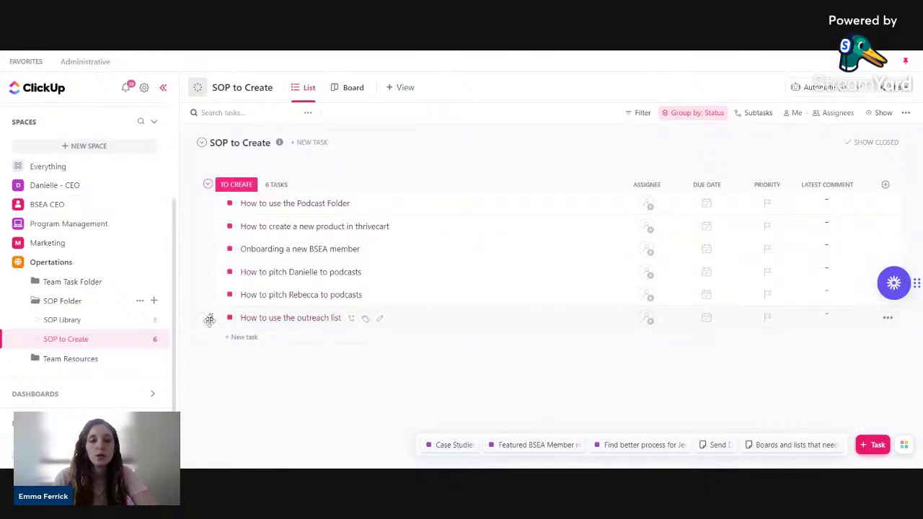
{"action": "left_click", "coordinate": [117, 326]}
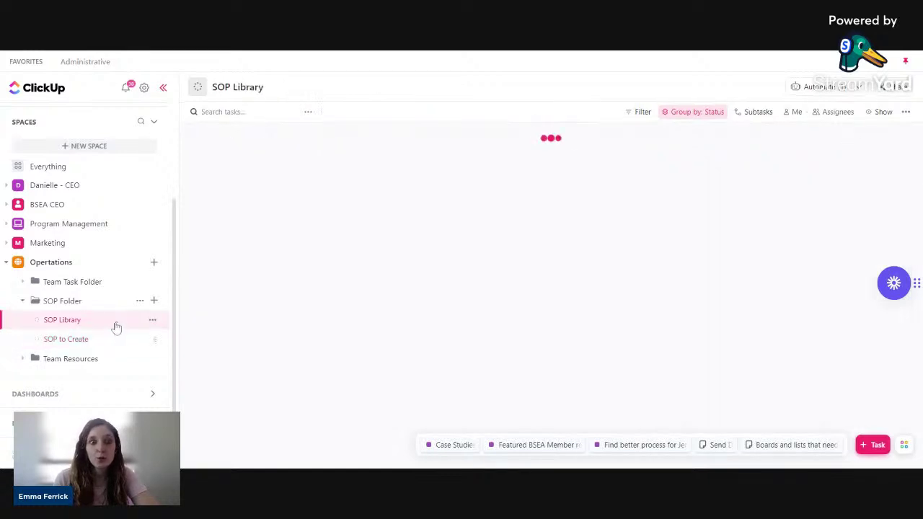